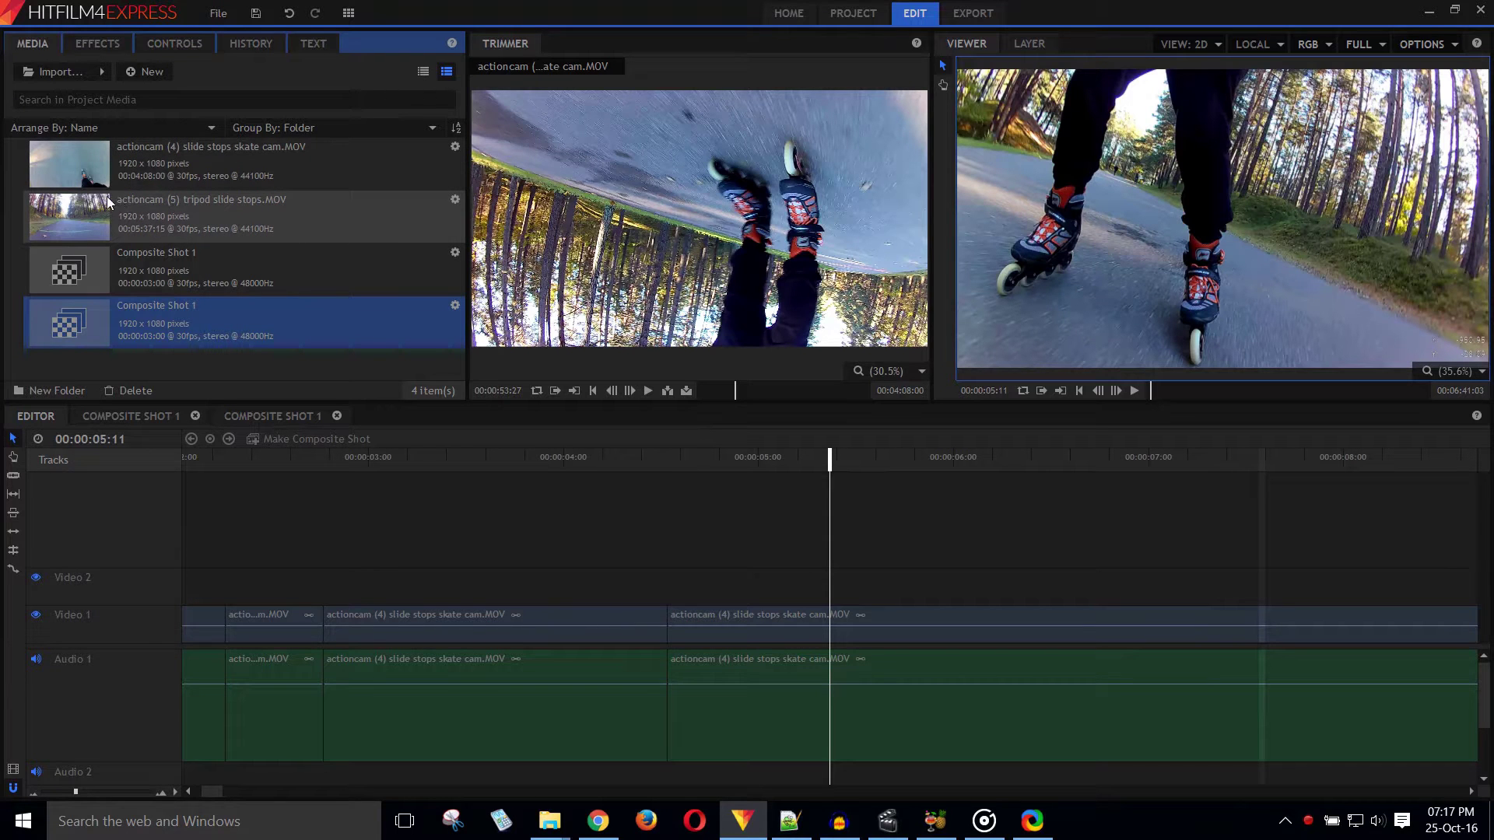
Place actioncam (5) tripod slide stops.MOV on Video 2 at about 5 seconds, above the skate footage
drag(105, 196, 742, 588)
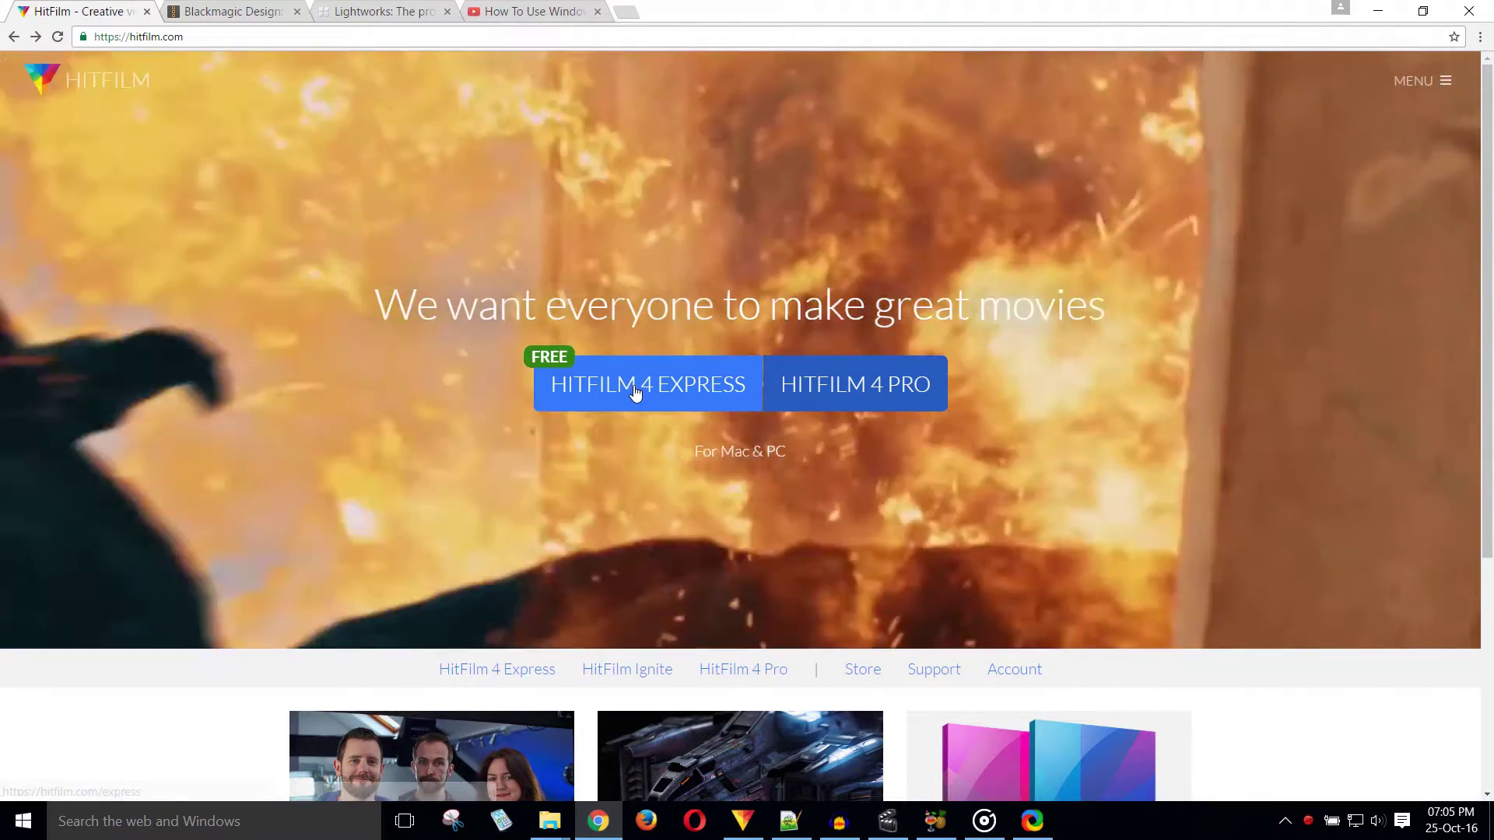
click(634, 386)
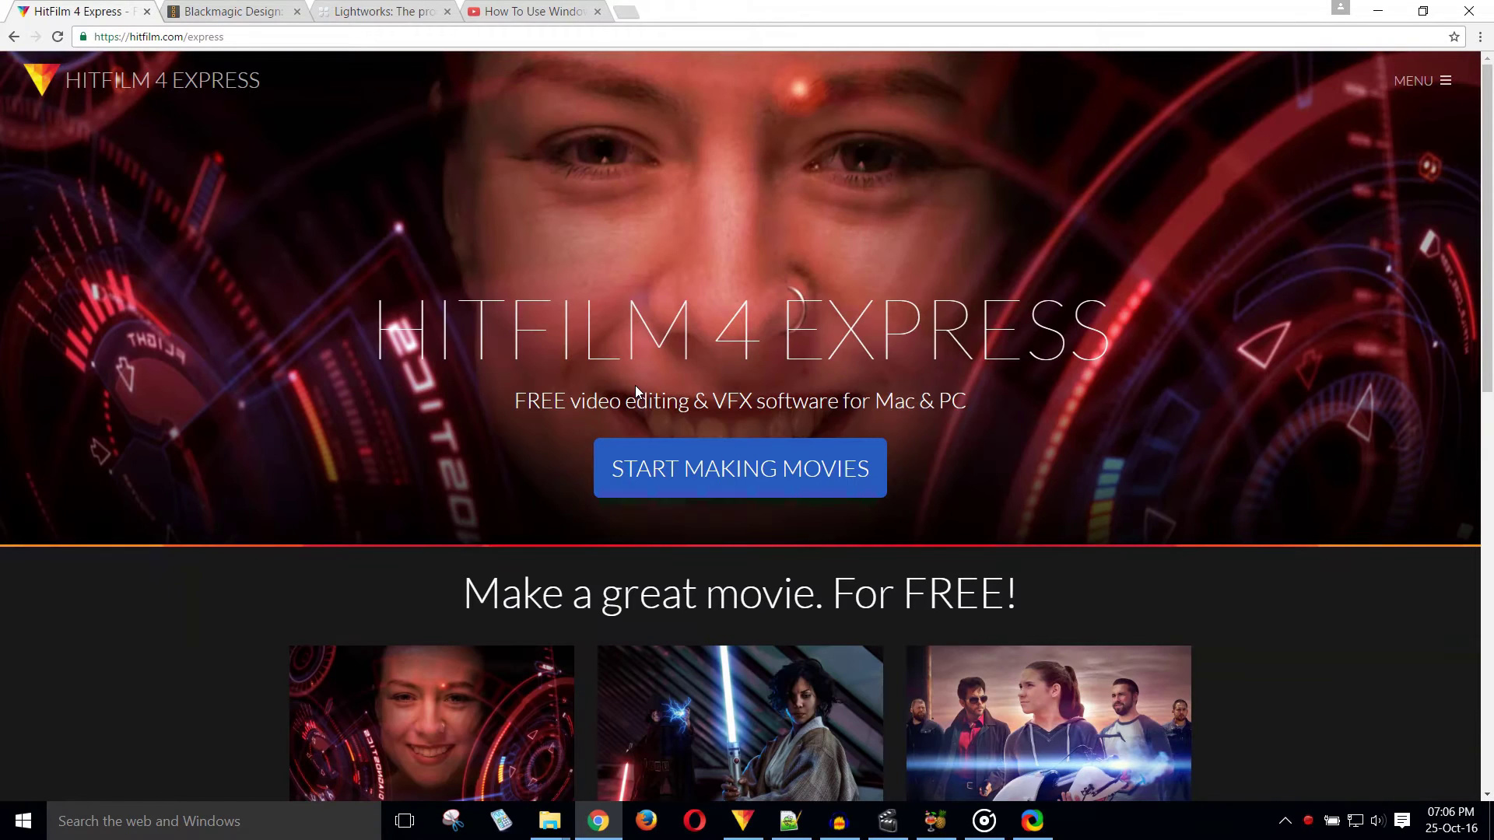
scroll(635, 386, down, 7)
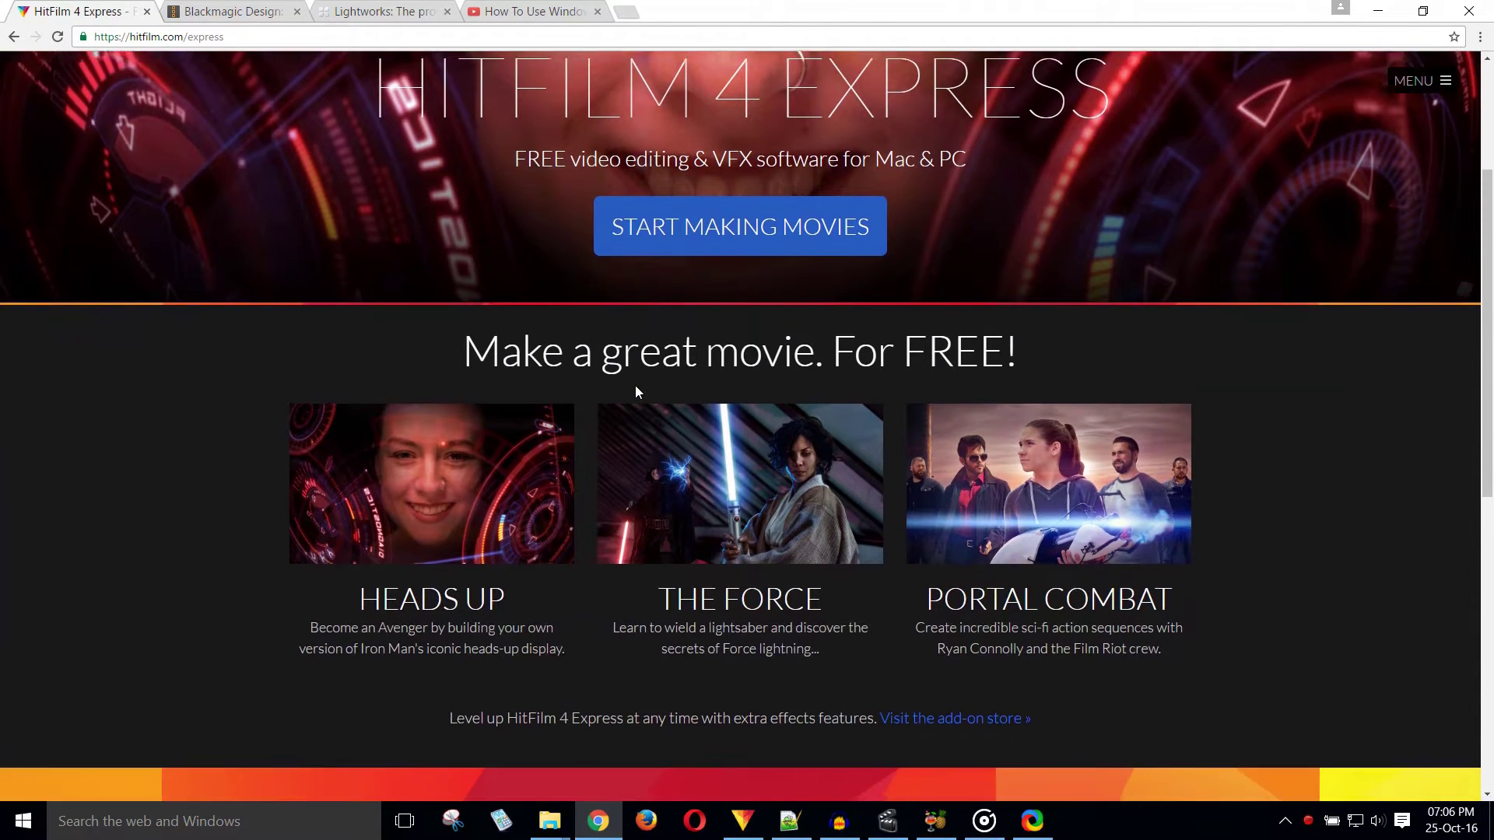
scroll(635, 385, down, 5)
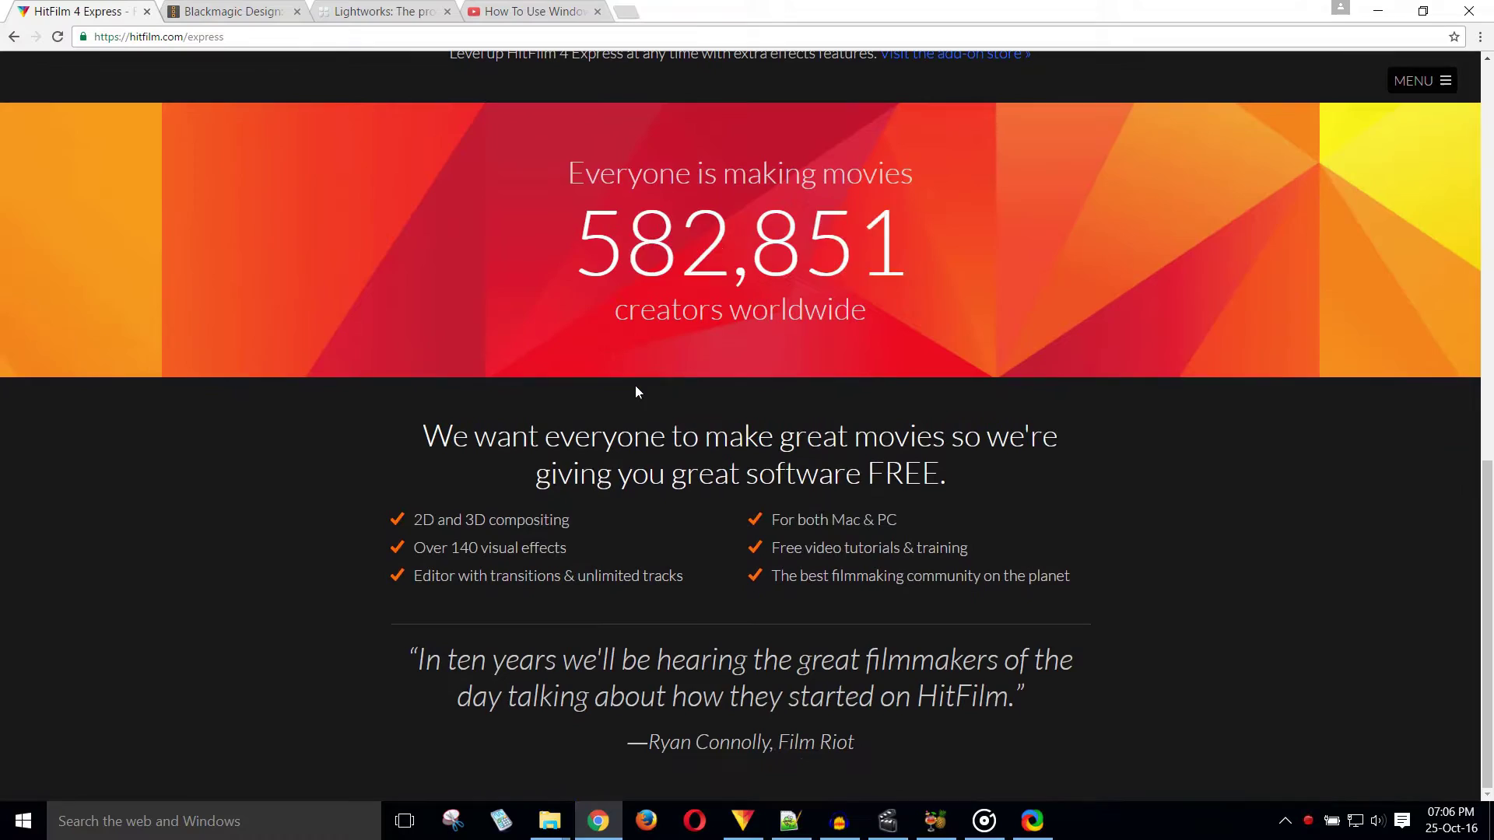
key(alt+Left)
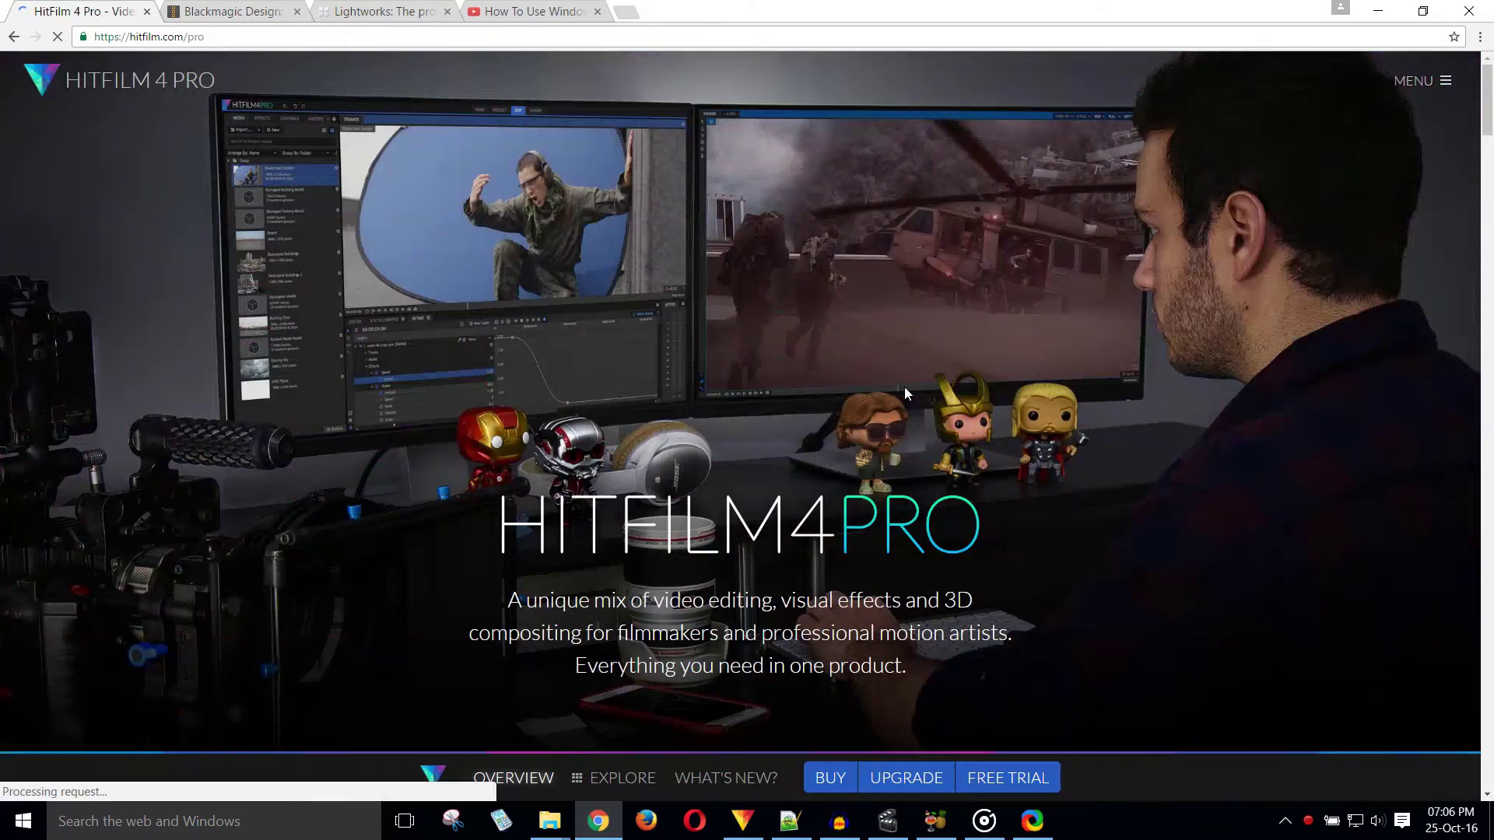
scroll(878, 392, down, 5)
key(alt+Left)
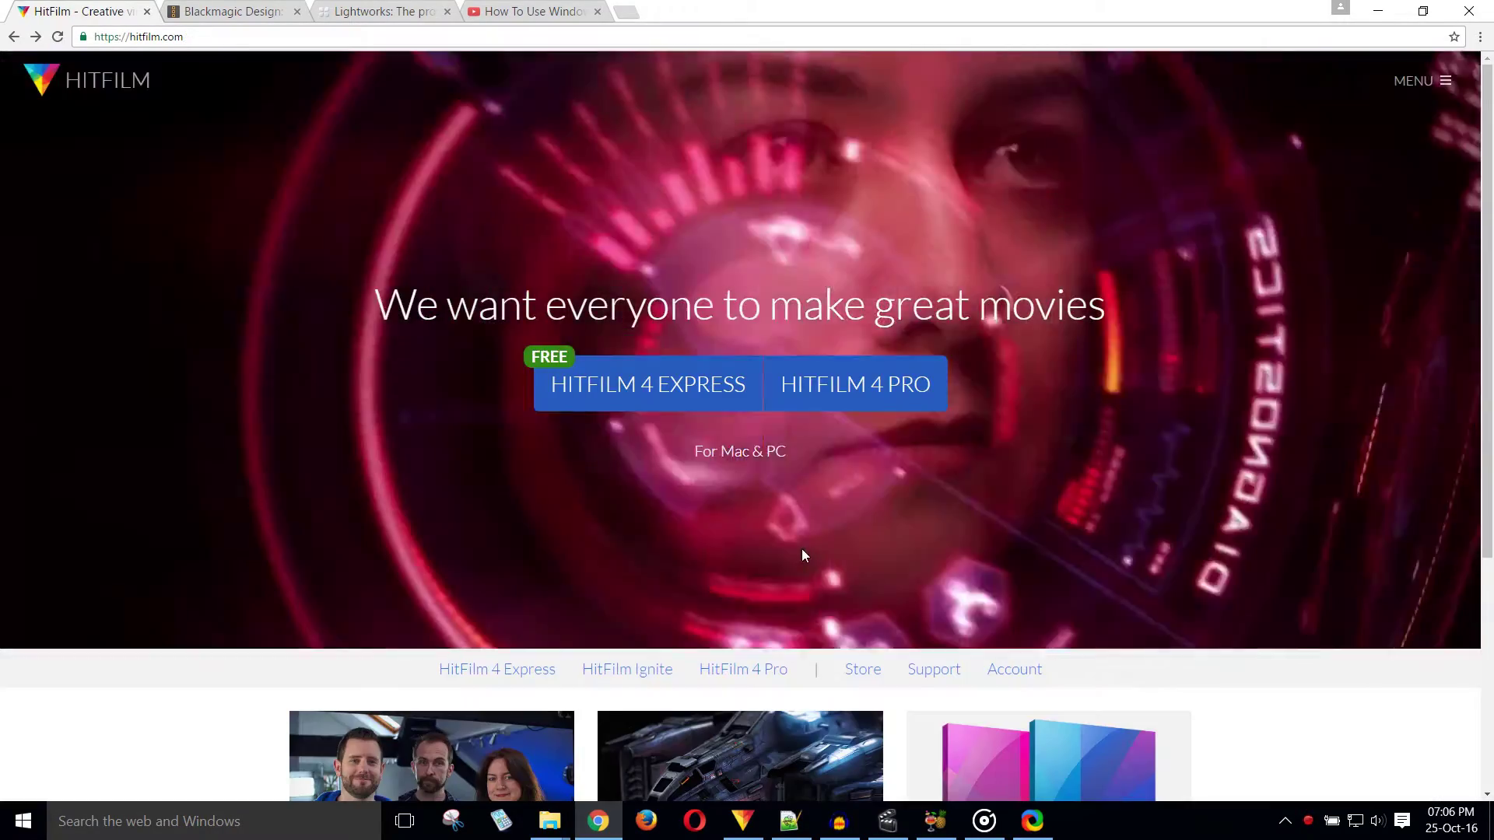
scroll(716, 540, down, 3)
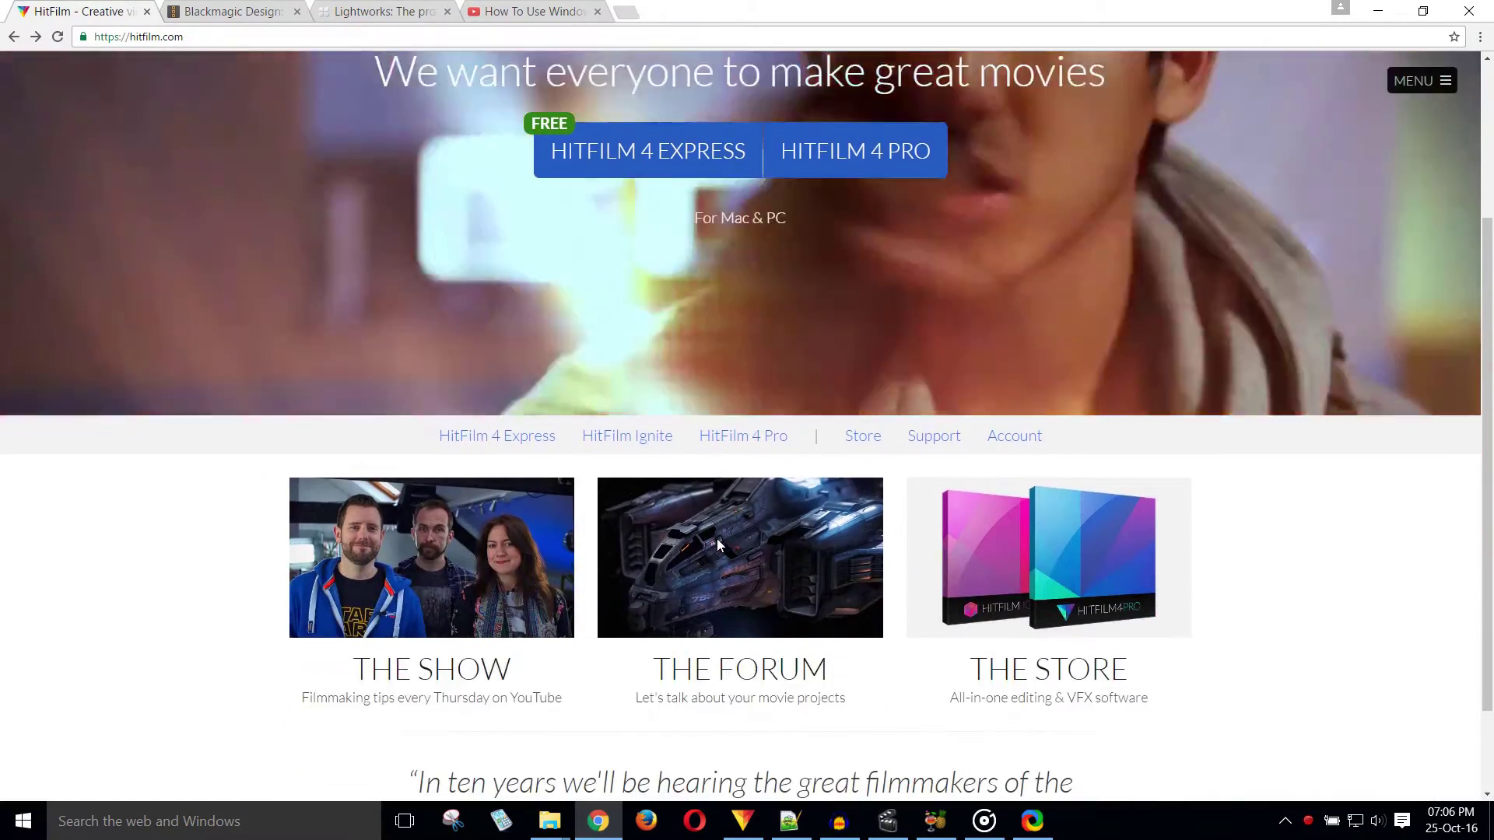
scroll(717, 539, up, 3)
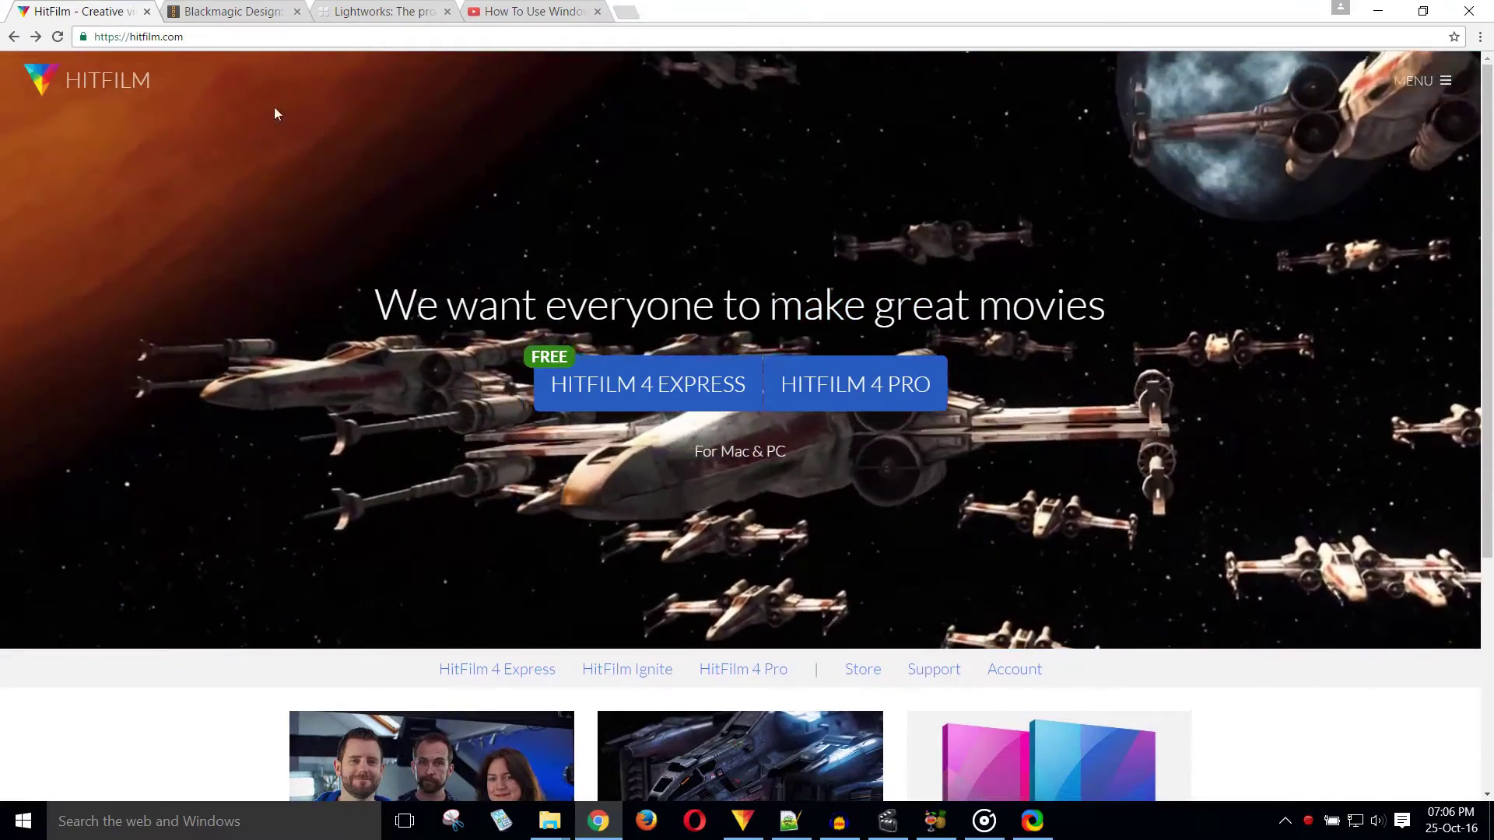
Switch to the DaVinci Resolve 12.5 page and scroll through its editing, performance and media-management sections
click(230, 12)
scroll(571, 431, up, 10)
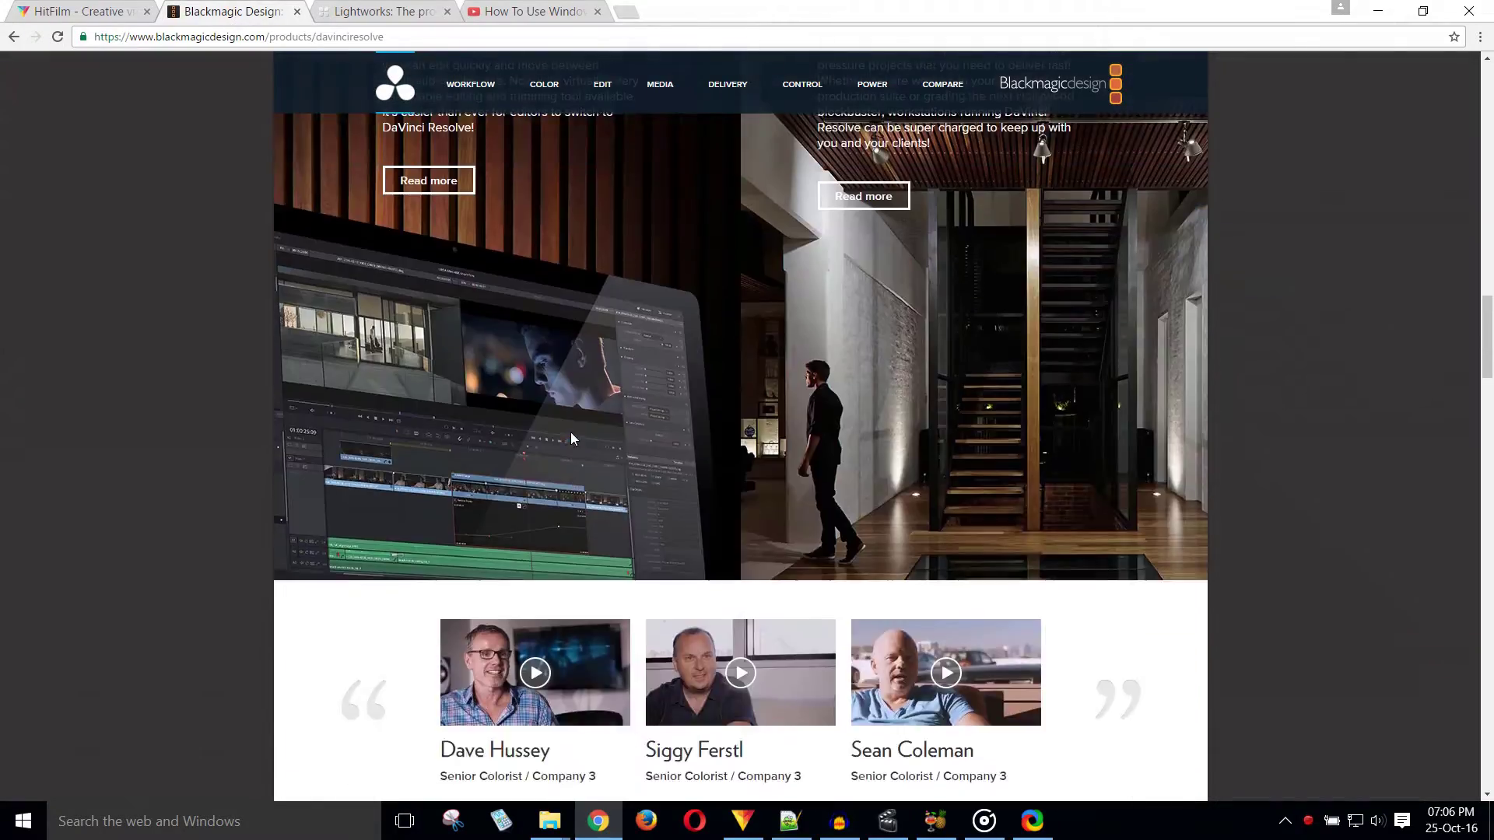
scroll(571, 432, up, 15)
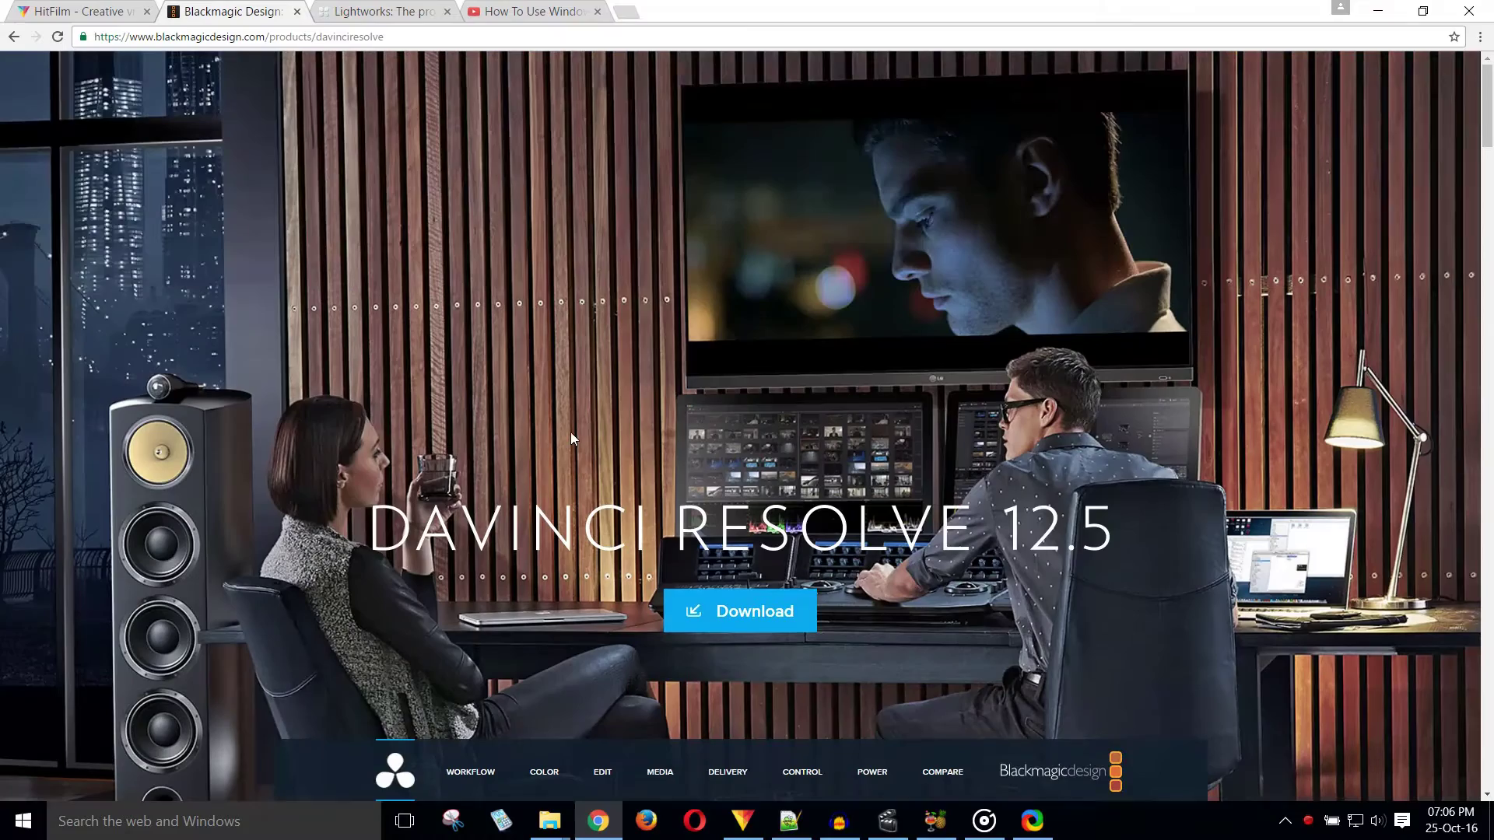
scroll(571, 432, down, 10)
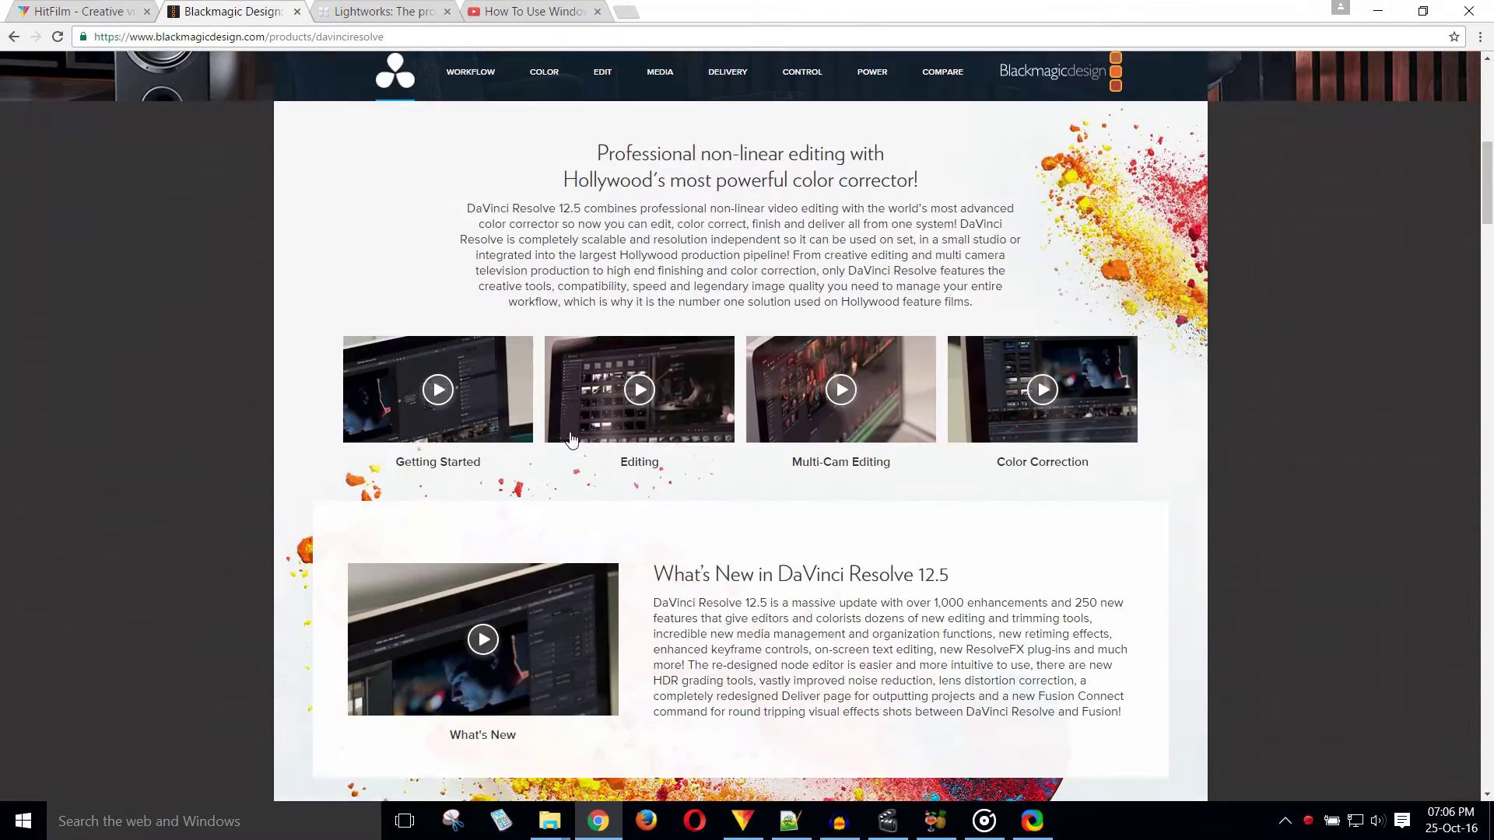
scroll(572, 440, down, 15)
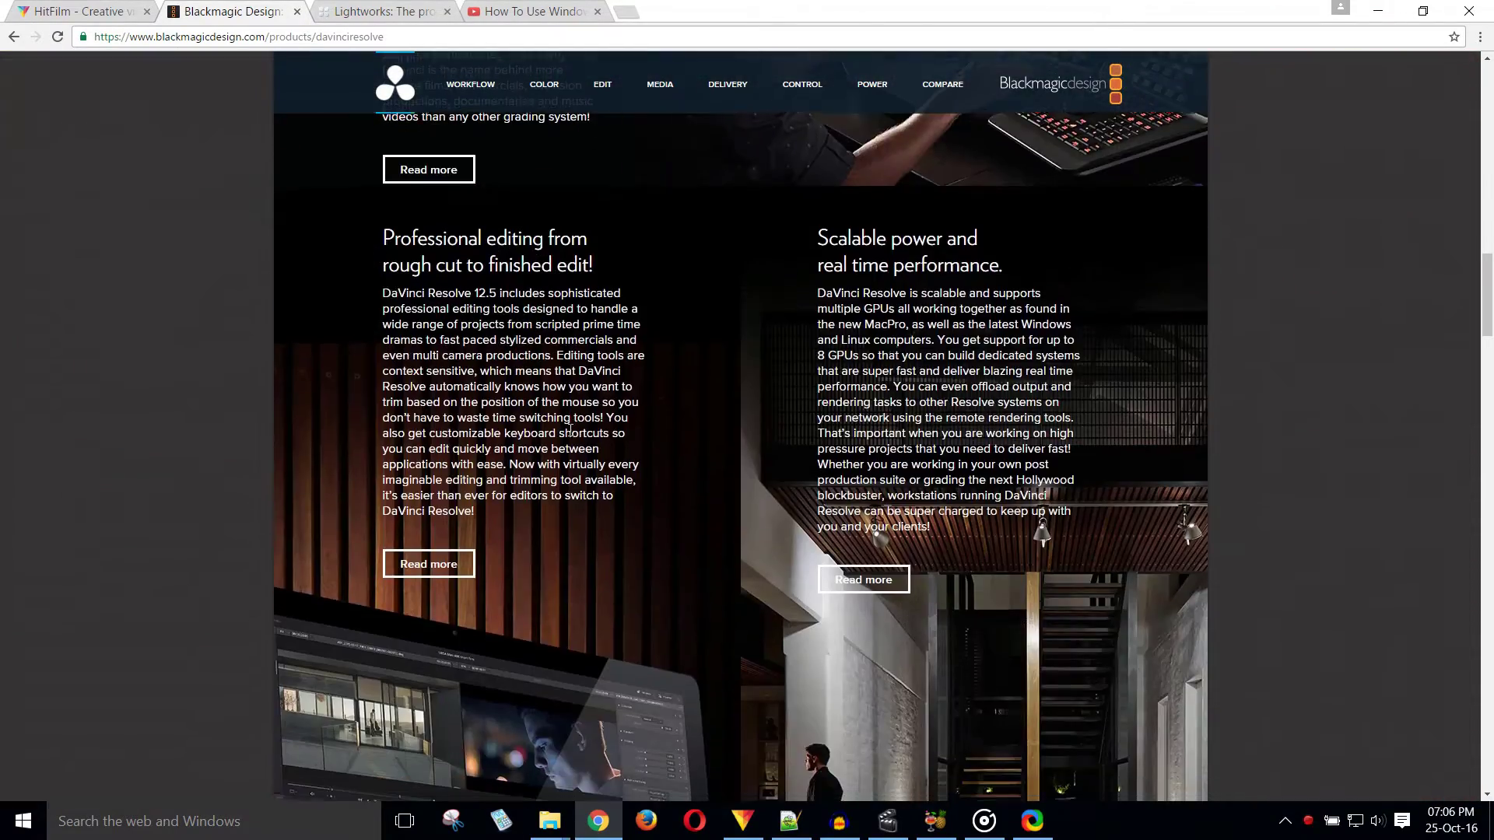
scroll(571, 432, down, 15)
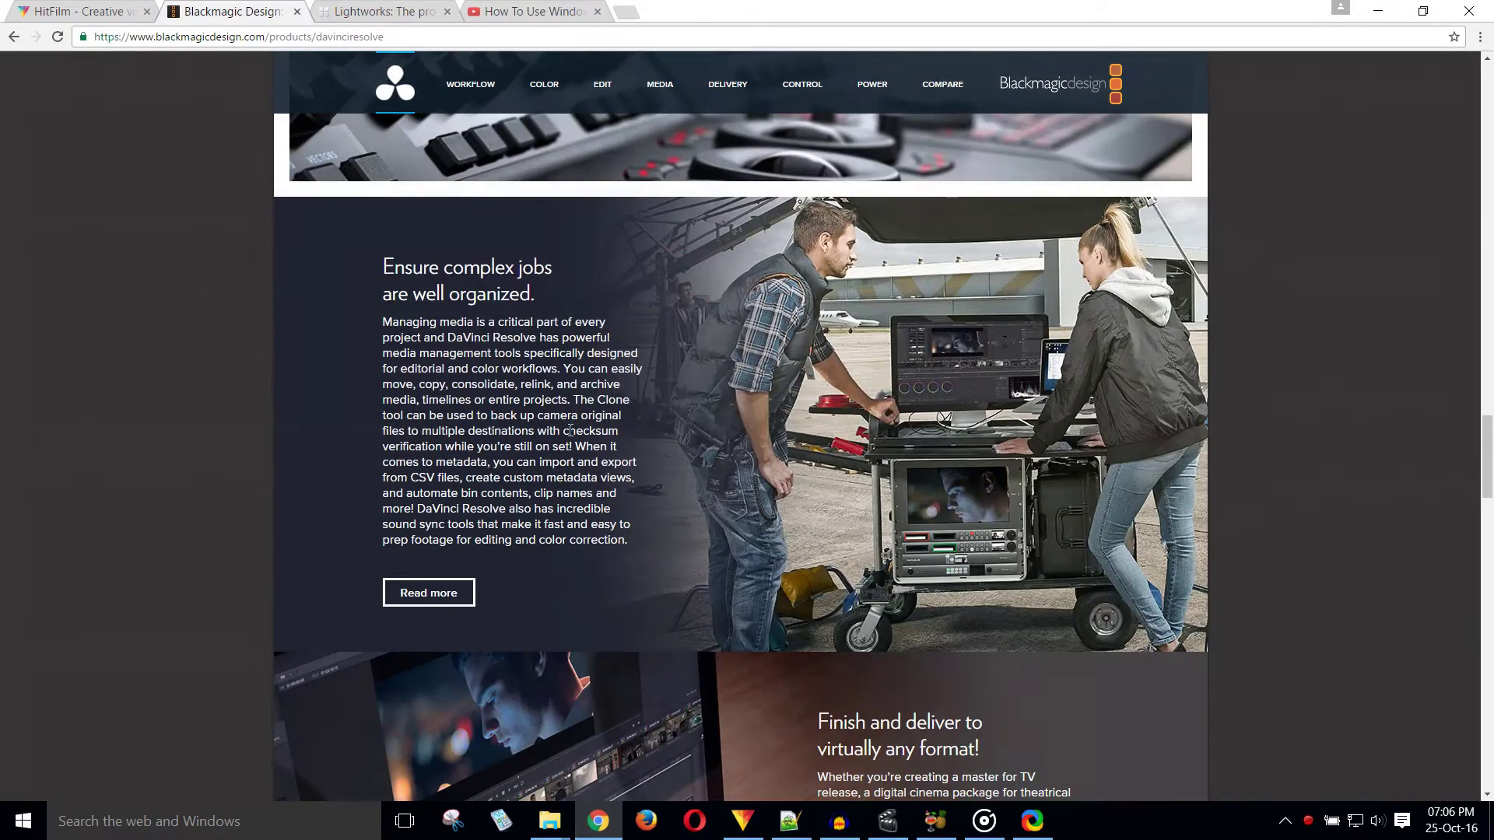
Review the Lightworks Free versus Pro comparison, then move to the Windows Live Movie Maker video
click(375, 11)
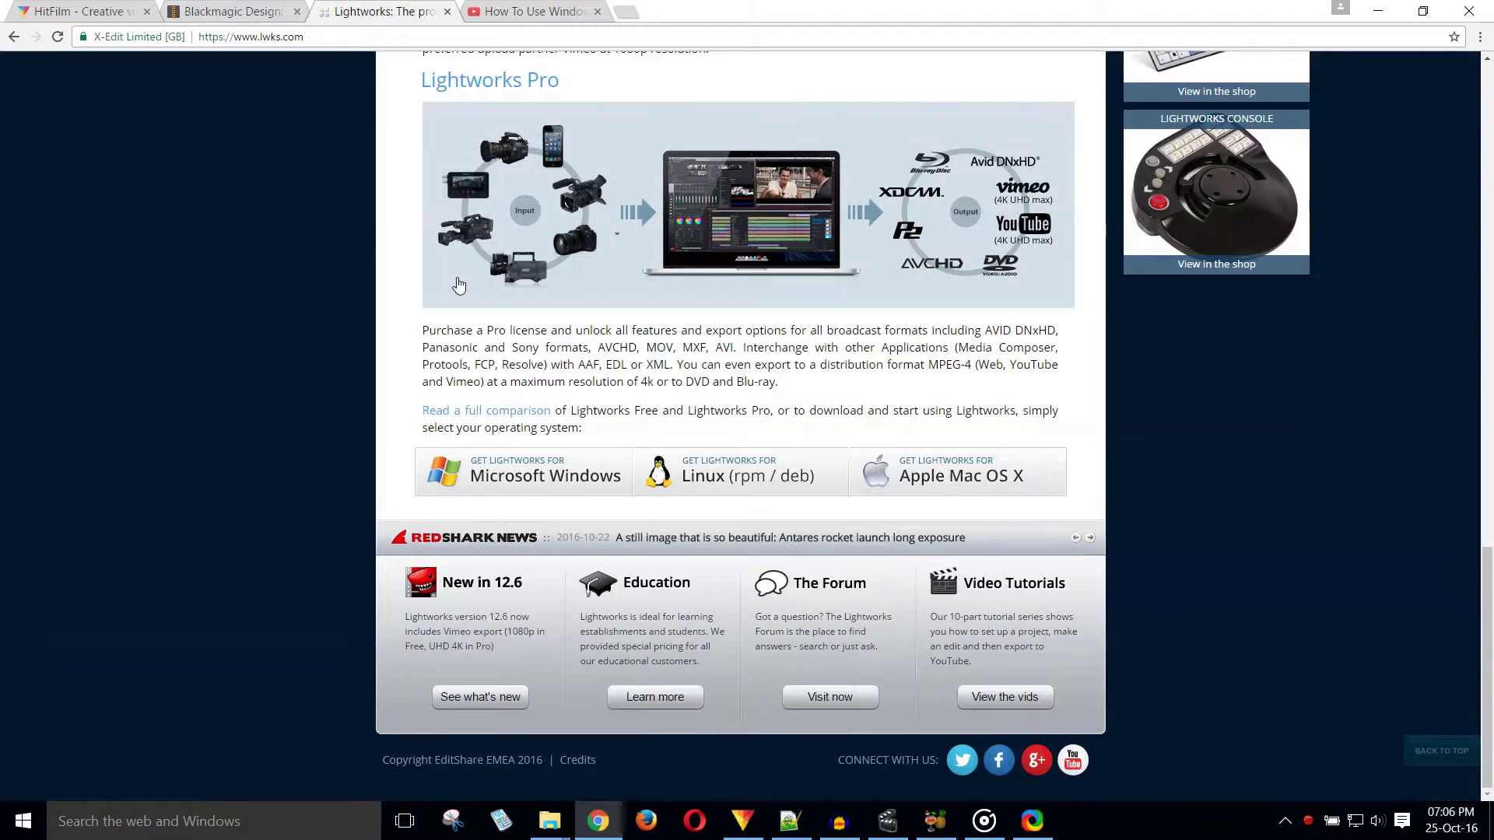
scroll(459, 284, up, 20)
mouse_move(580, 116)
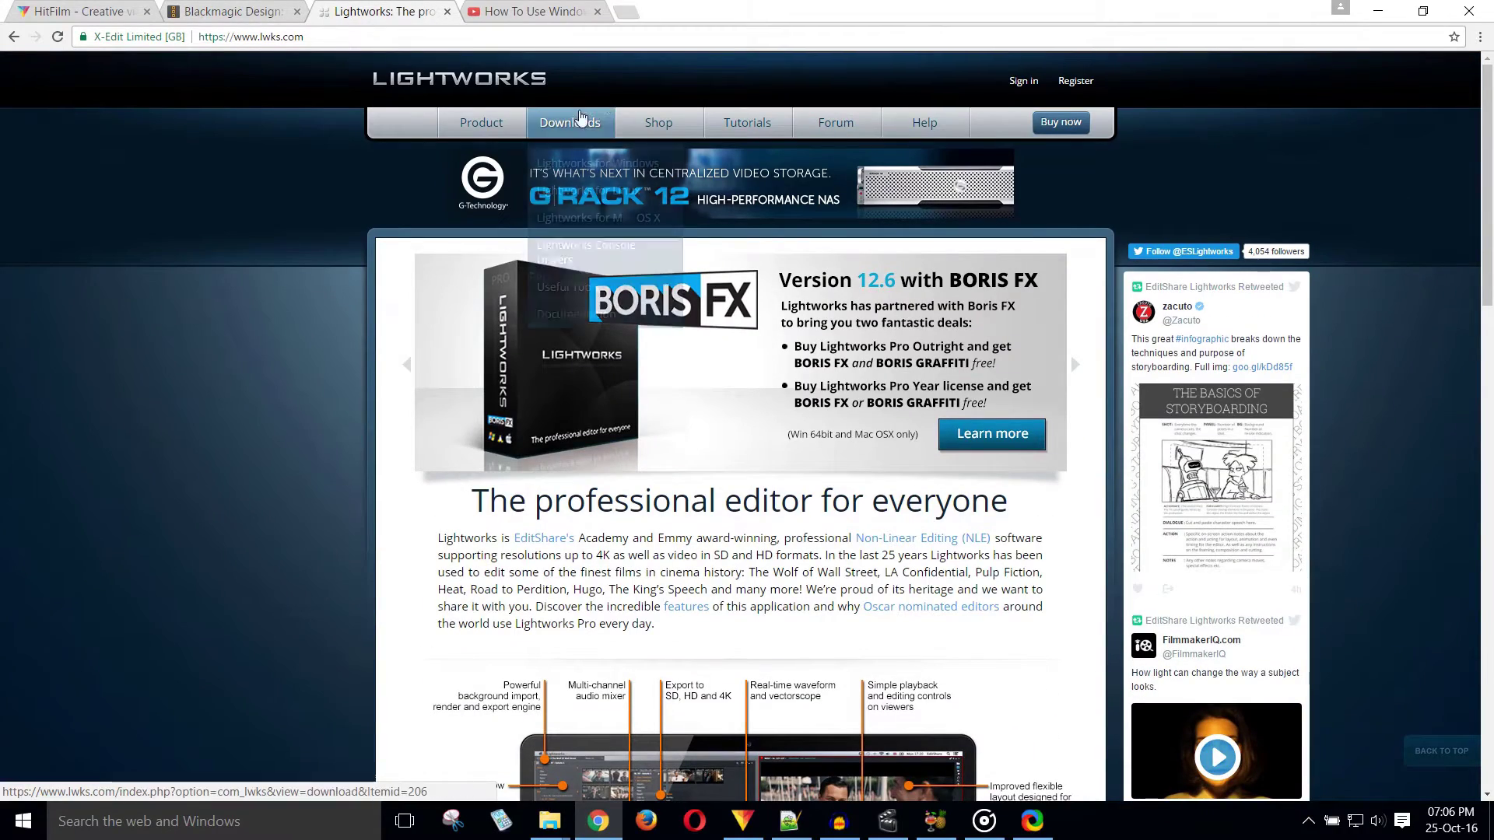
scroll(594, 524, down, 14)
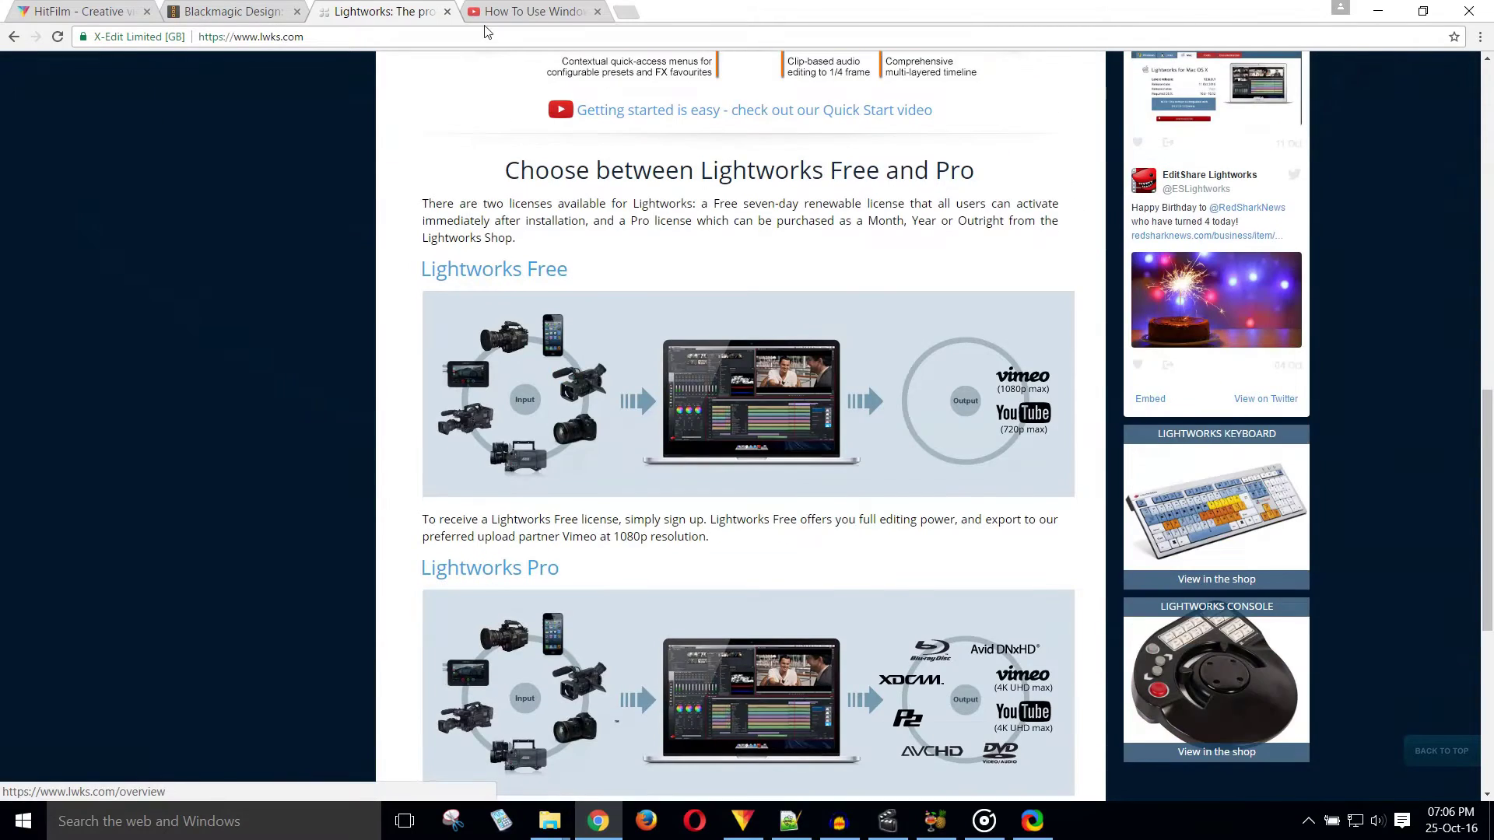
click(513, 11)
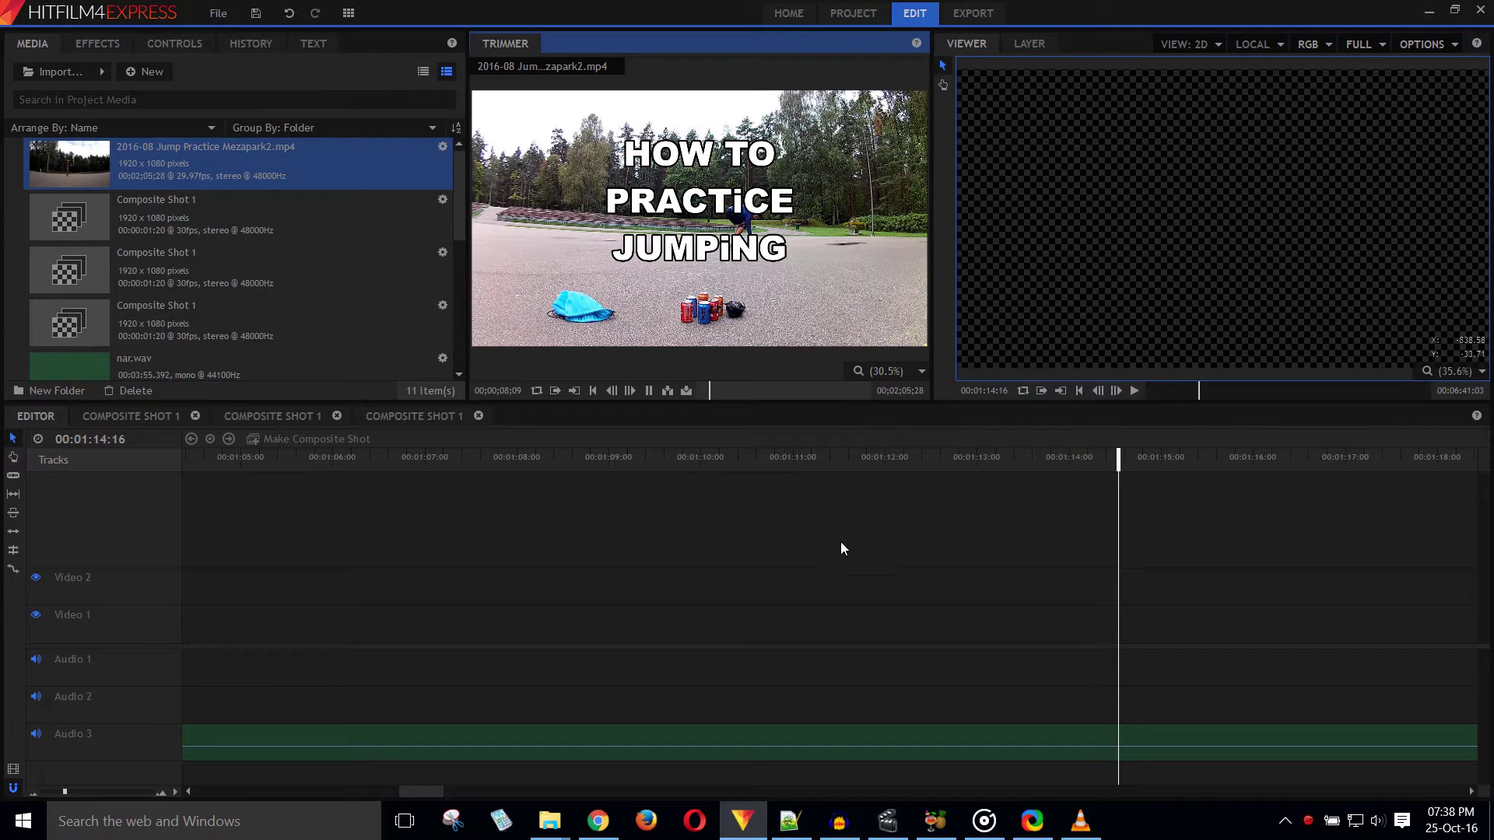
In Avidemux, keep MP4 Muxer as the output format and AAC (Faac) as the audio codec
click(901, 822)
click(871, 415)
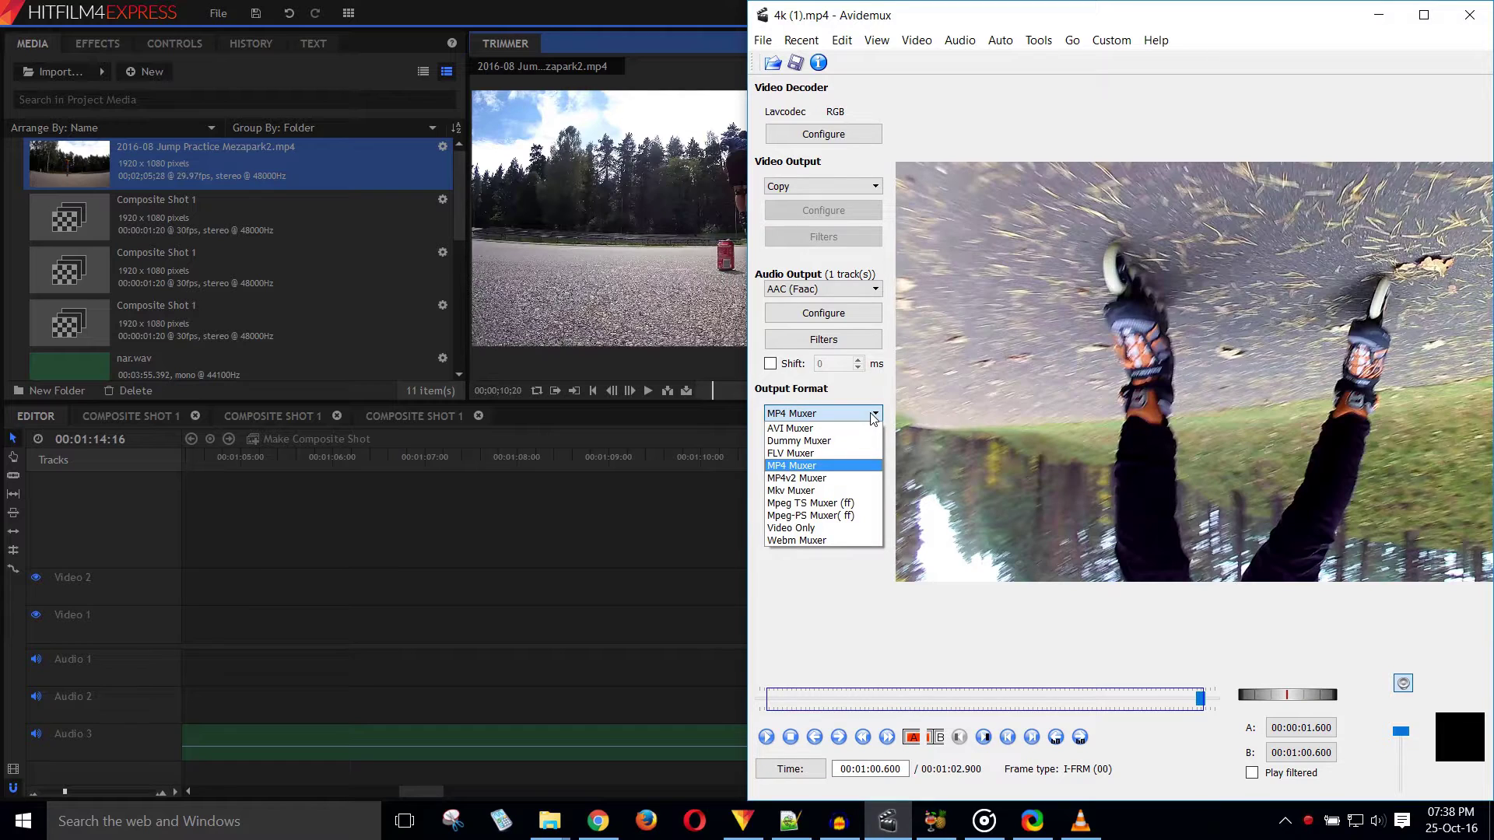
click(825, 465)
click(879, 289)
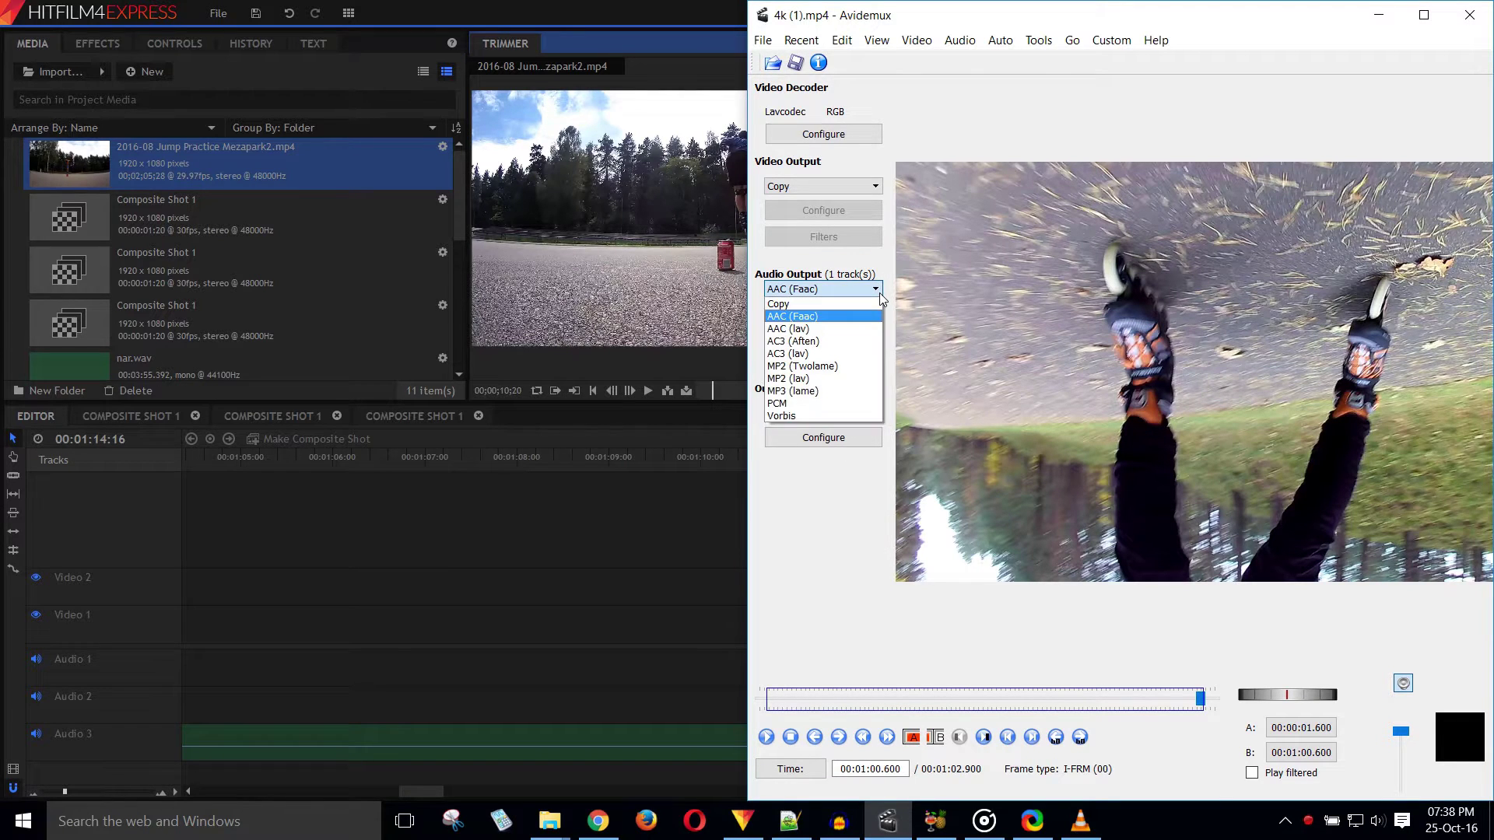
click(882, 297)
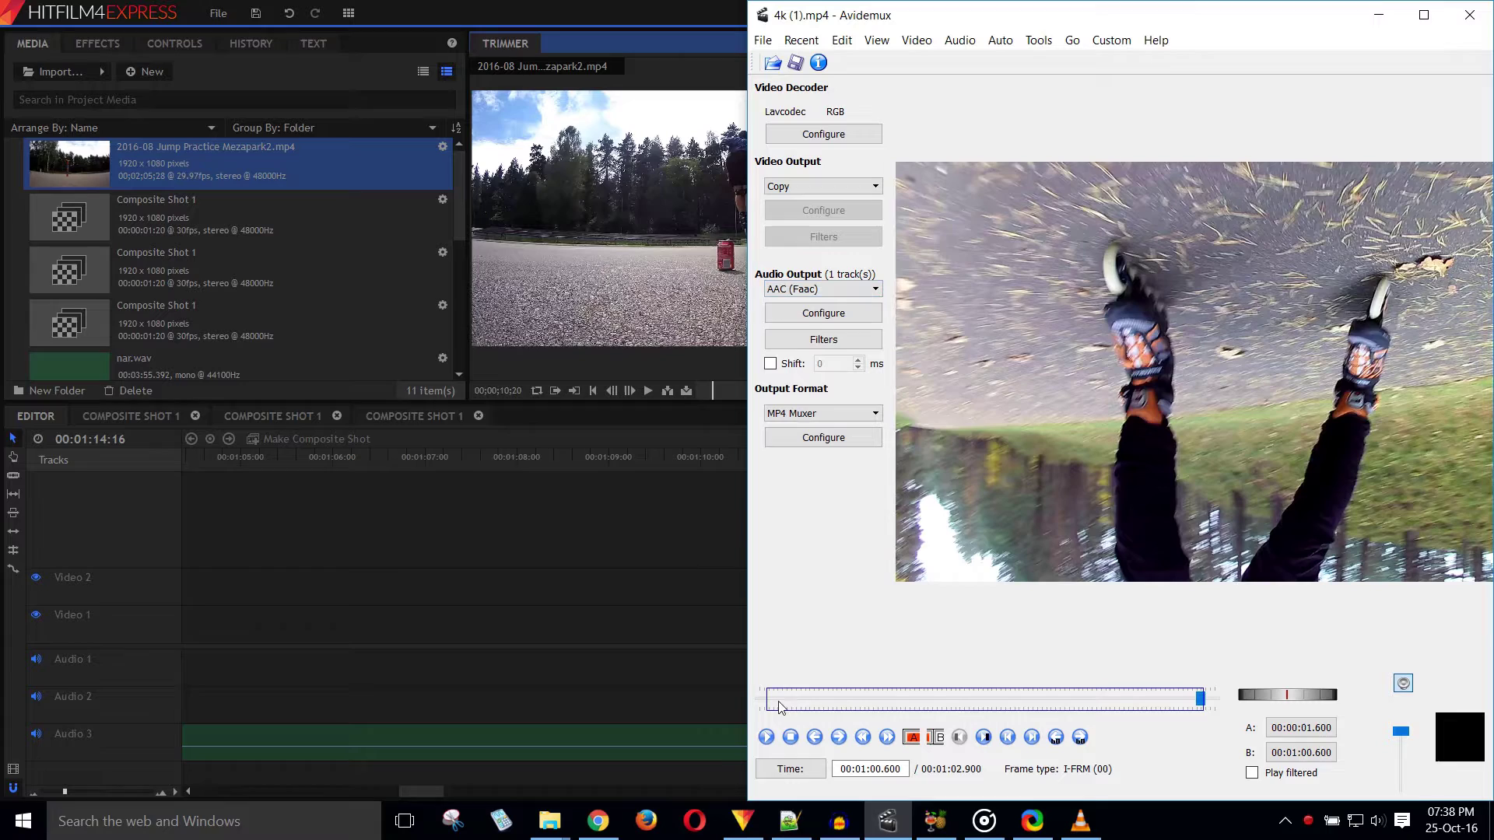
Set the A marker (selection start) at 00:00:03.100
click(912, 737)
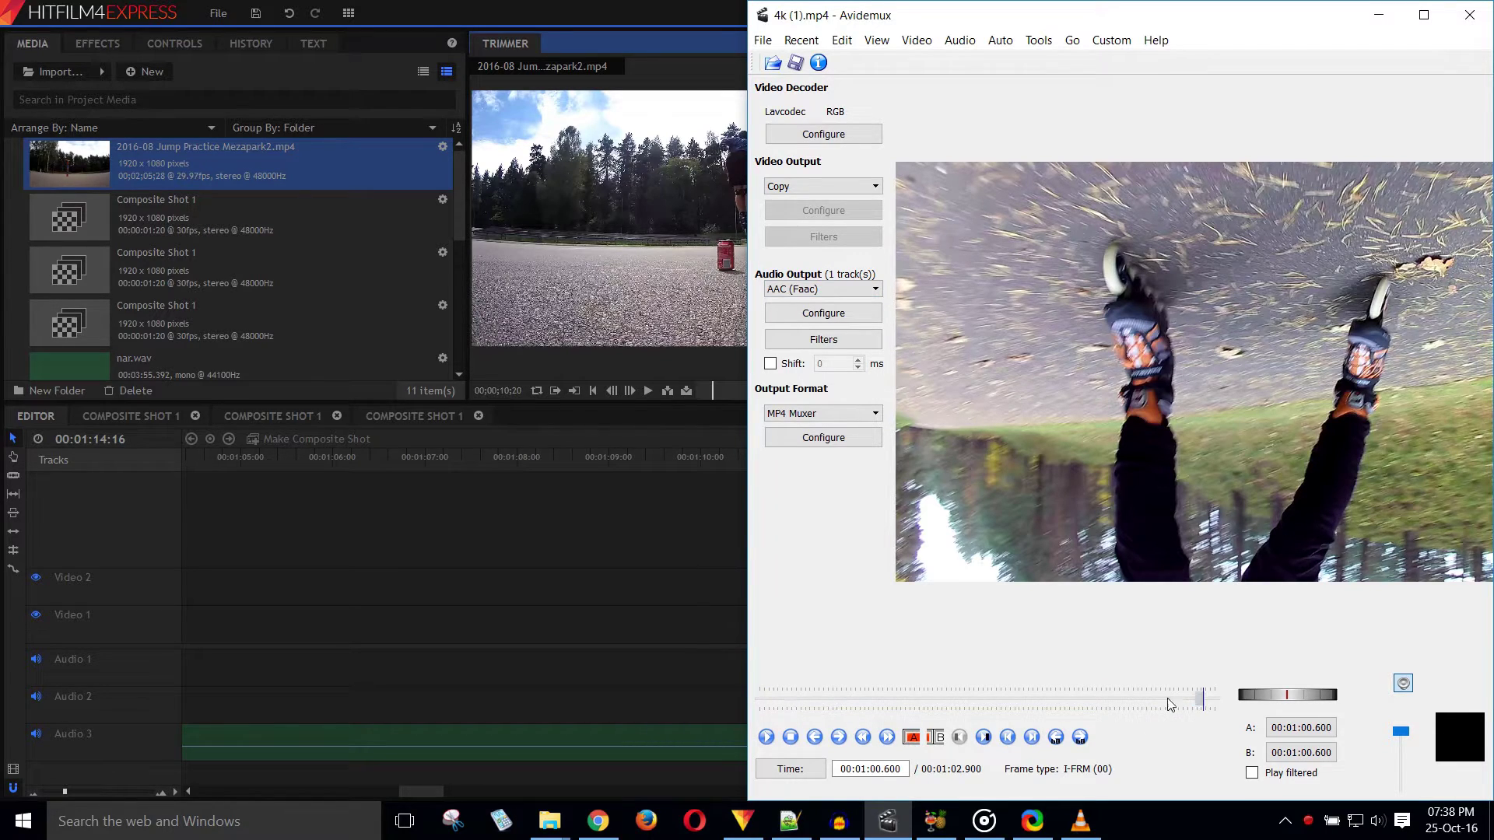
drag(1169, 705, 783, 699)
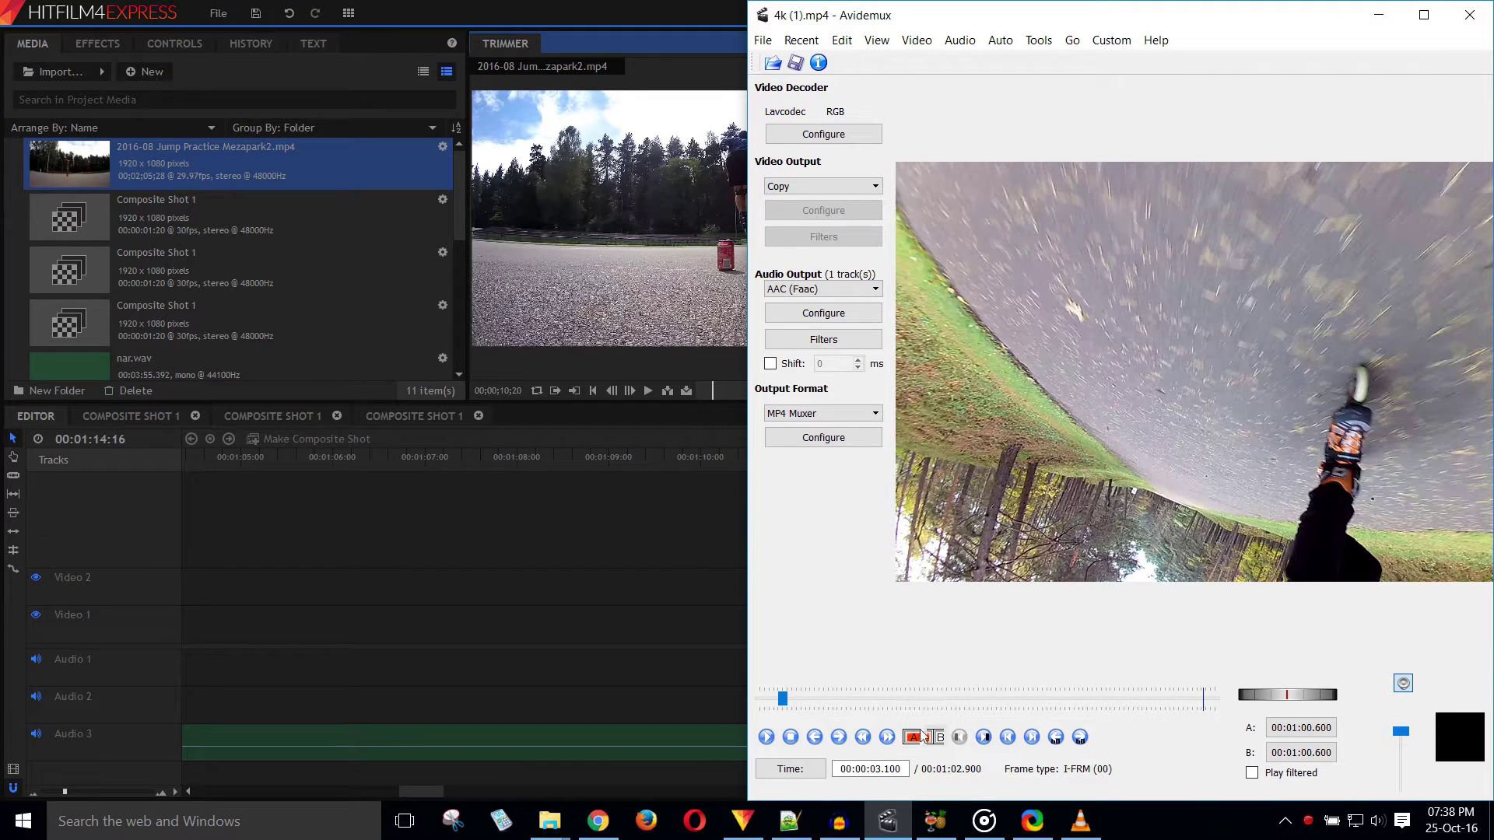
click(922, 735)
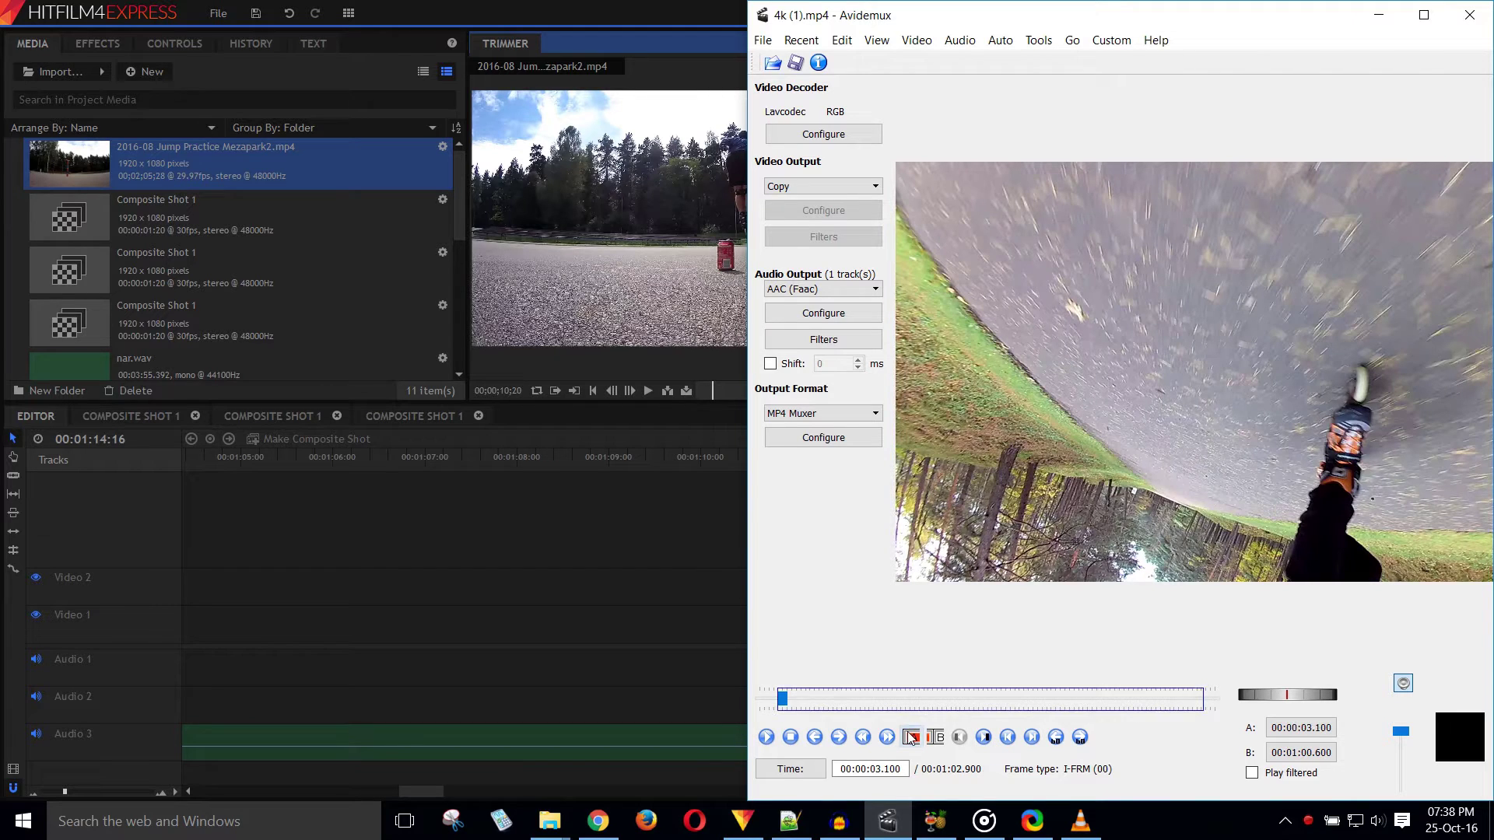
Switch to HandBrake and set the Constant Quality slider to RF 19 for H.264 video
click(936, 821)
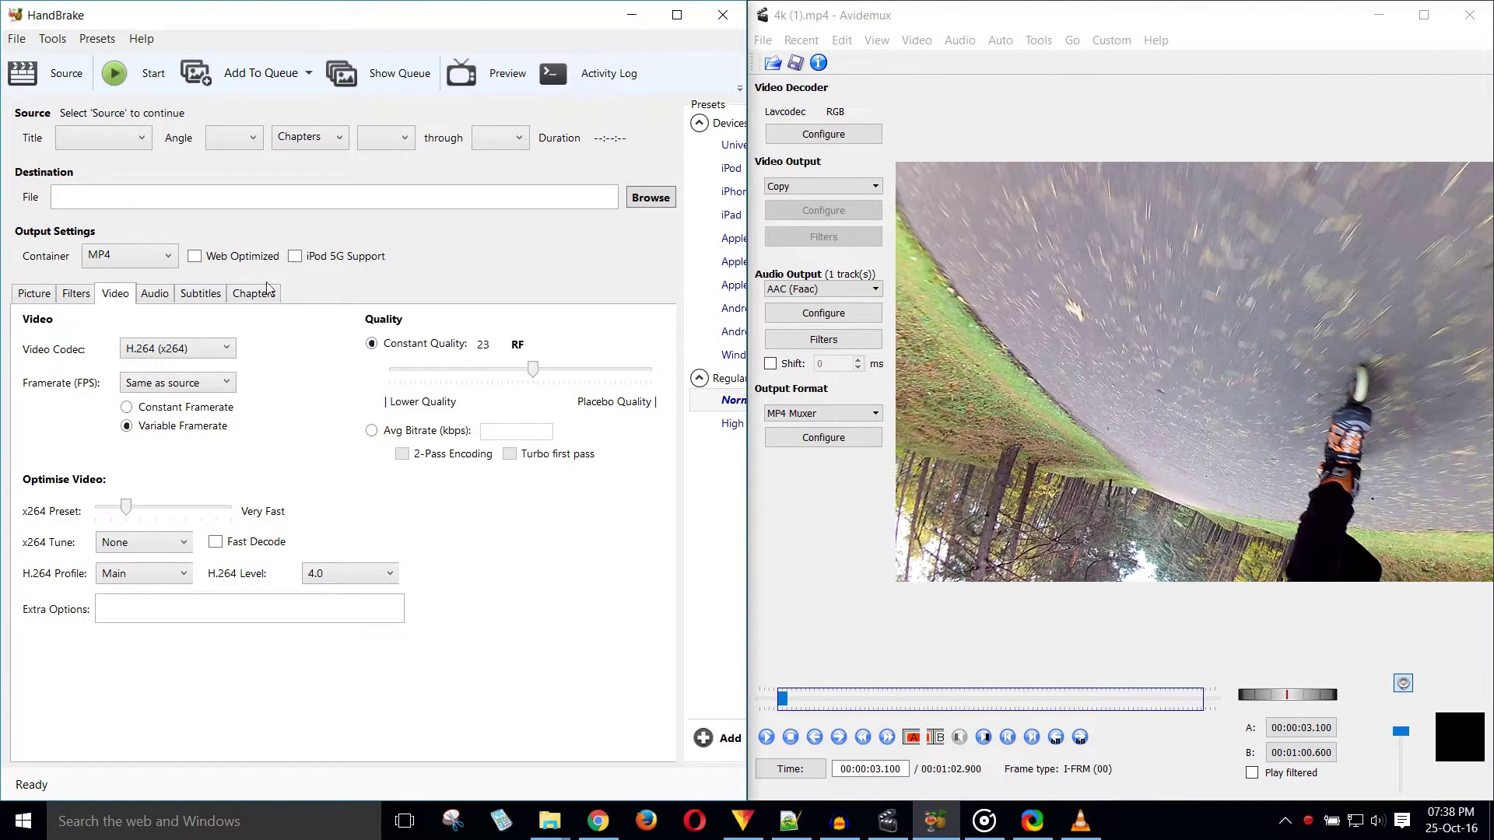
mouse_move(531, 374)
mouse_down()
mouse_move(583, 373)
mouse_move(482, 376)
mouse_move(558, 378)
mouse_up()
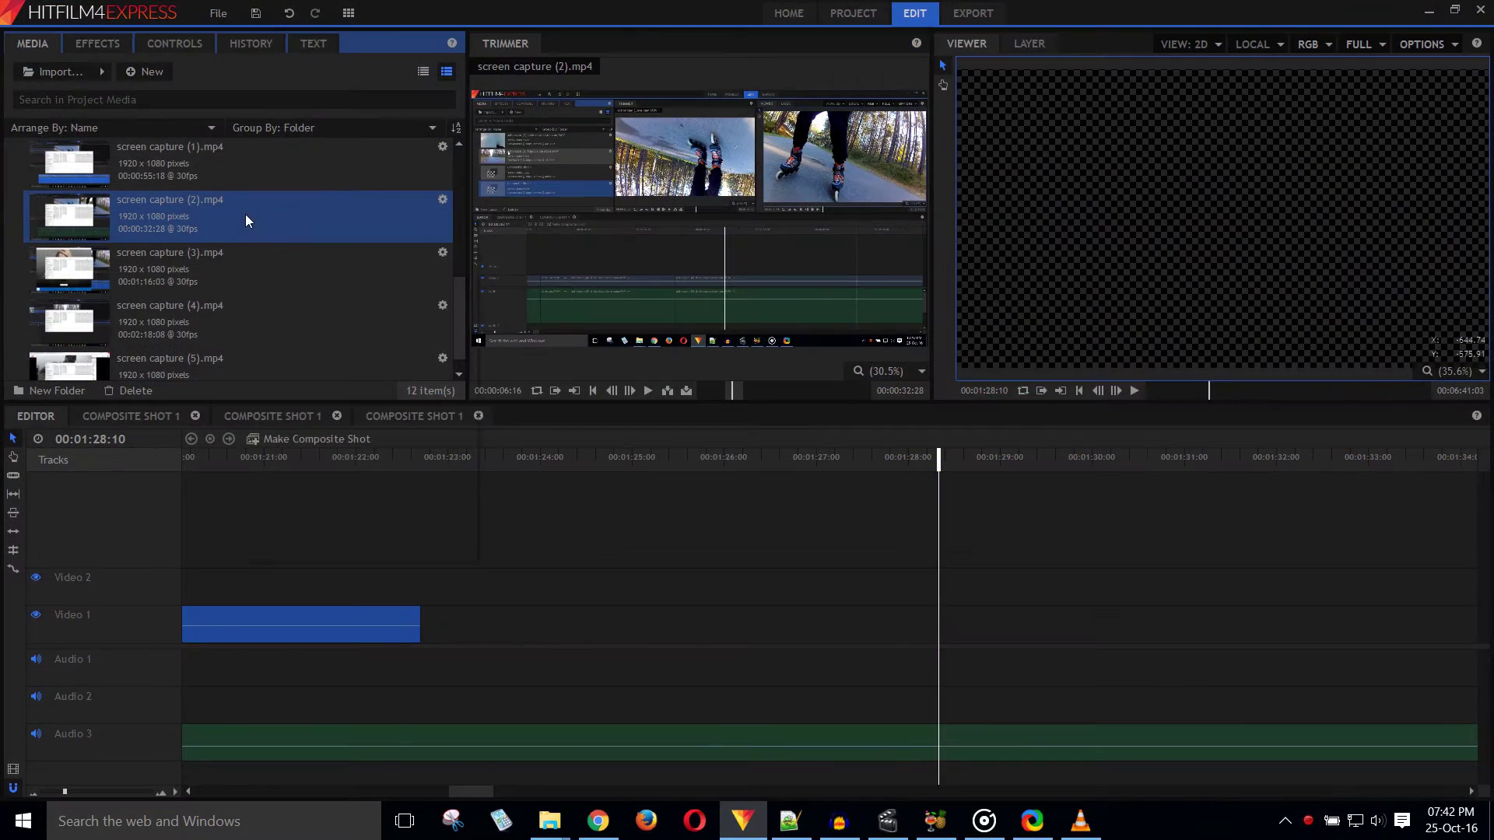
Choose Make Proxy for screen capture (2).mp4 from its Media panel context menu
right_click(248, 220)
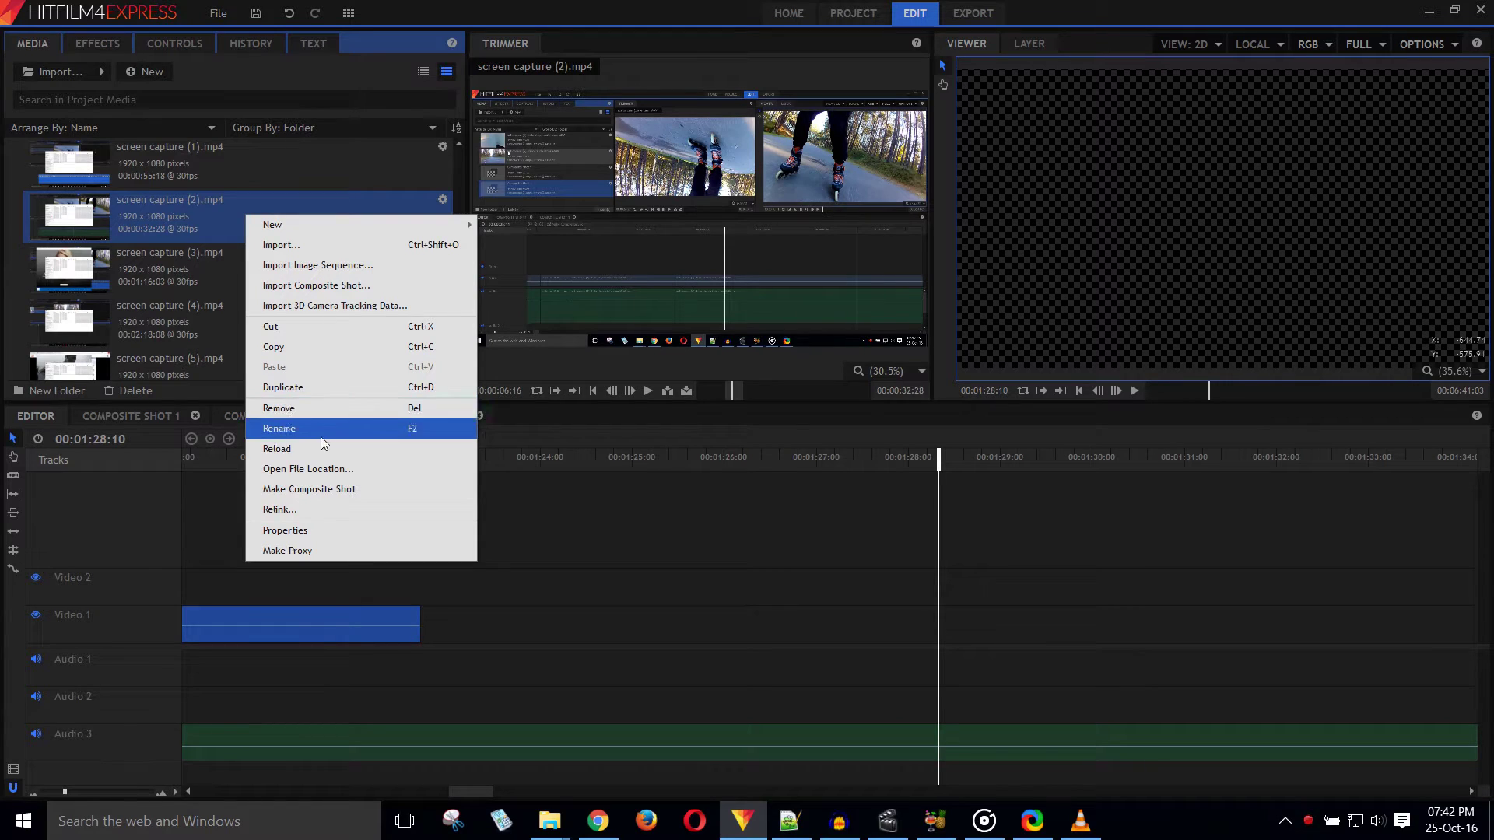
click(348, 553)
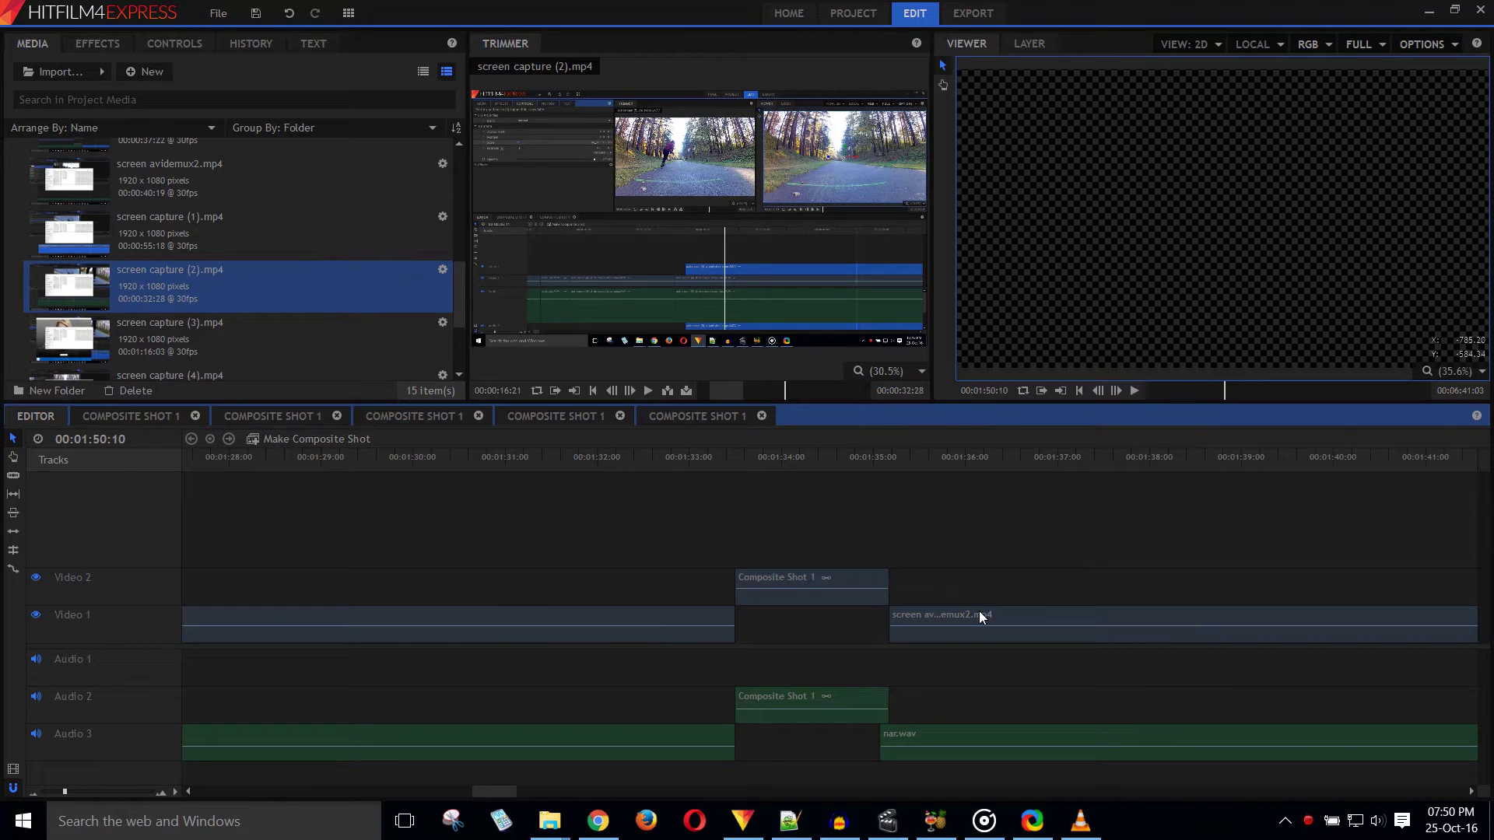
Select both Video 1 clips, filter effects by 'satu', and drag Hue, Saturation & Lightness onto them
click(981, 617)
ctrl+click(630, 614)
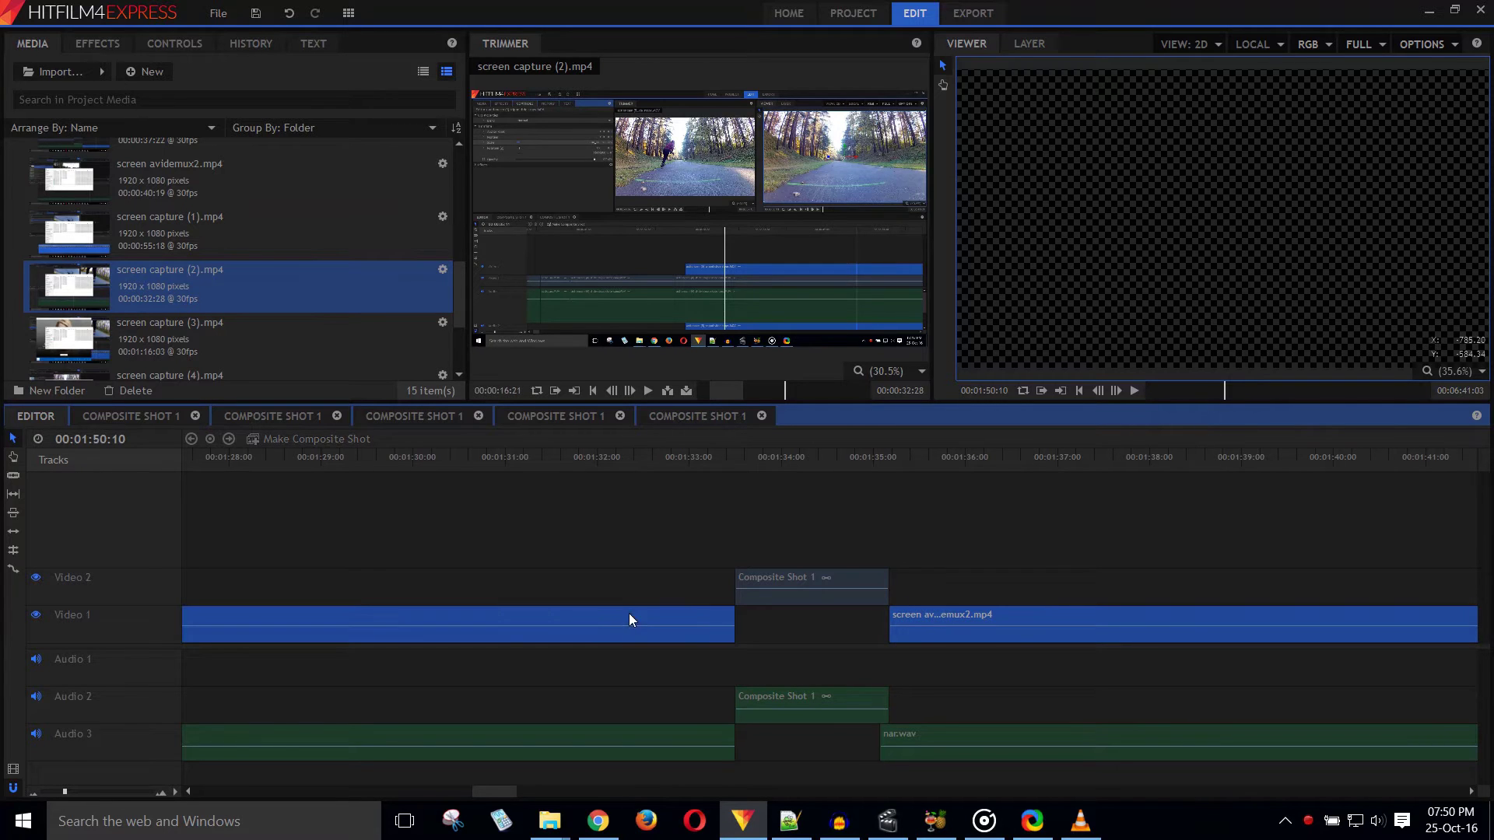
click(94, 43)
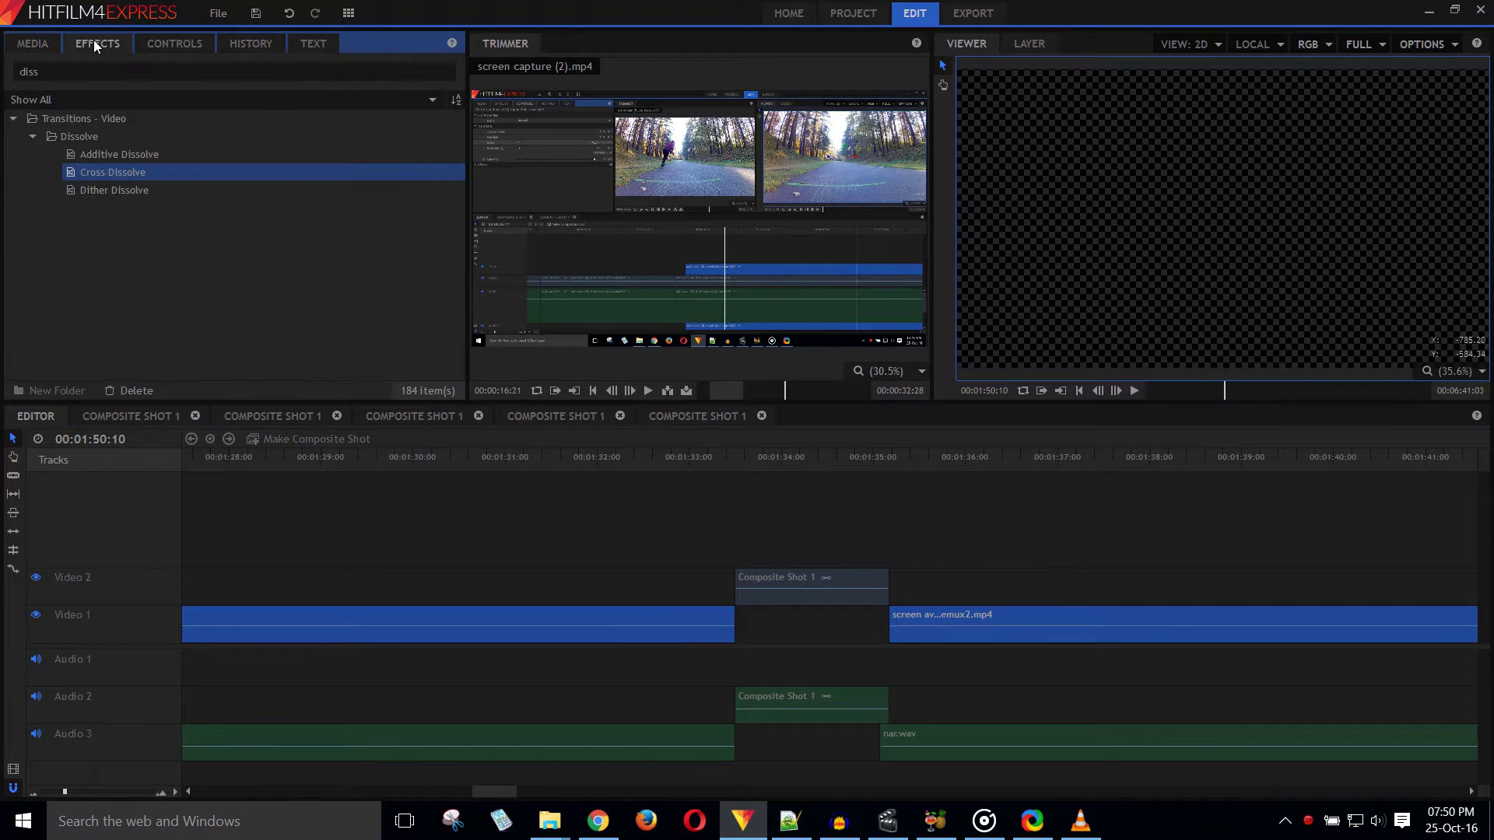
double_click(71, 77)
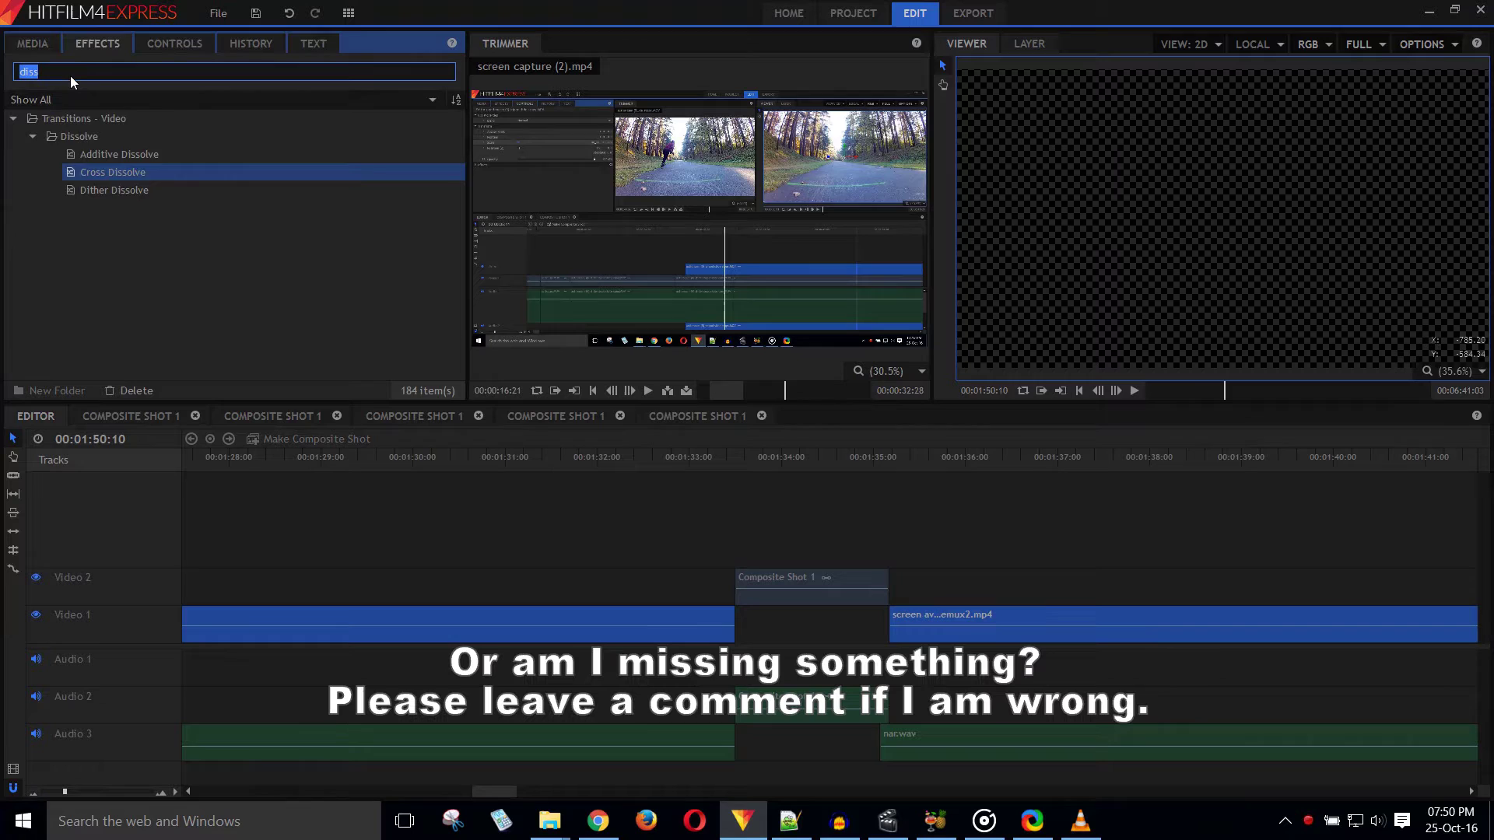
text(satu)
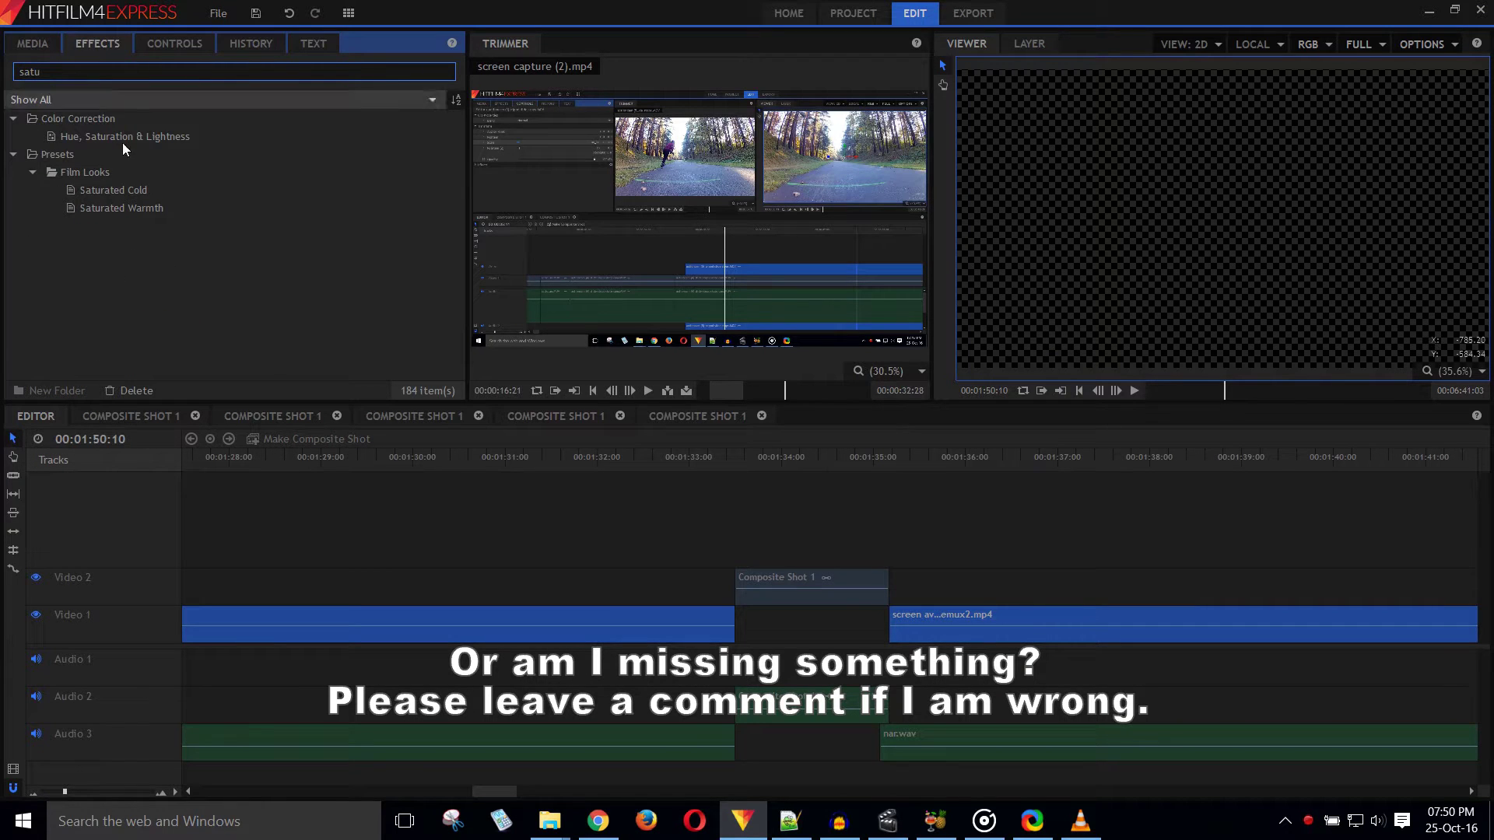
click(144, 138)
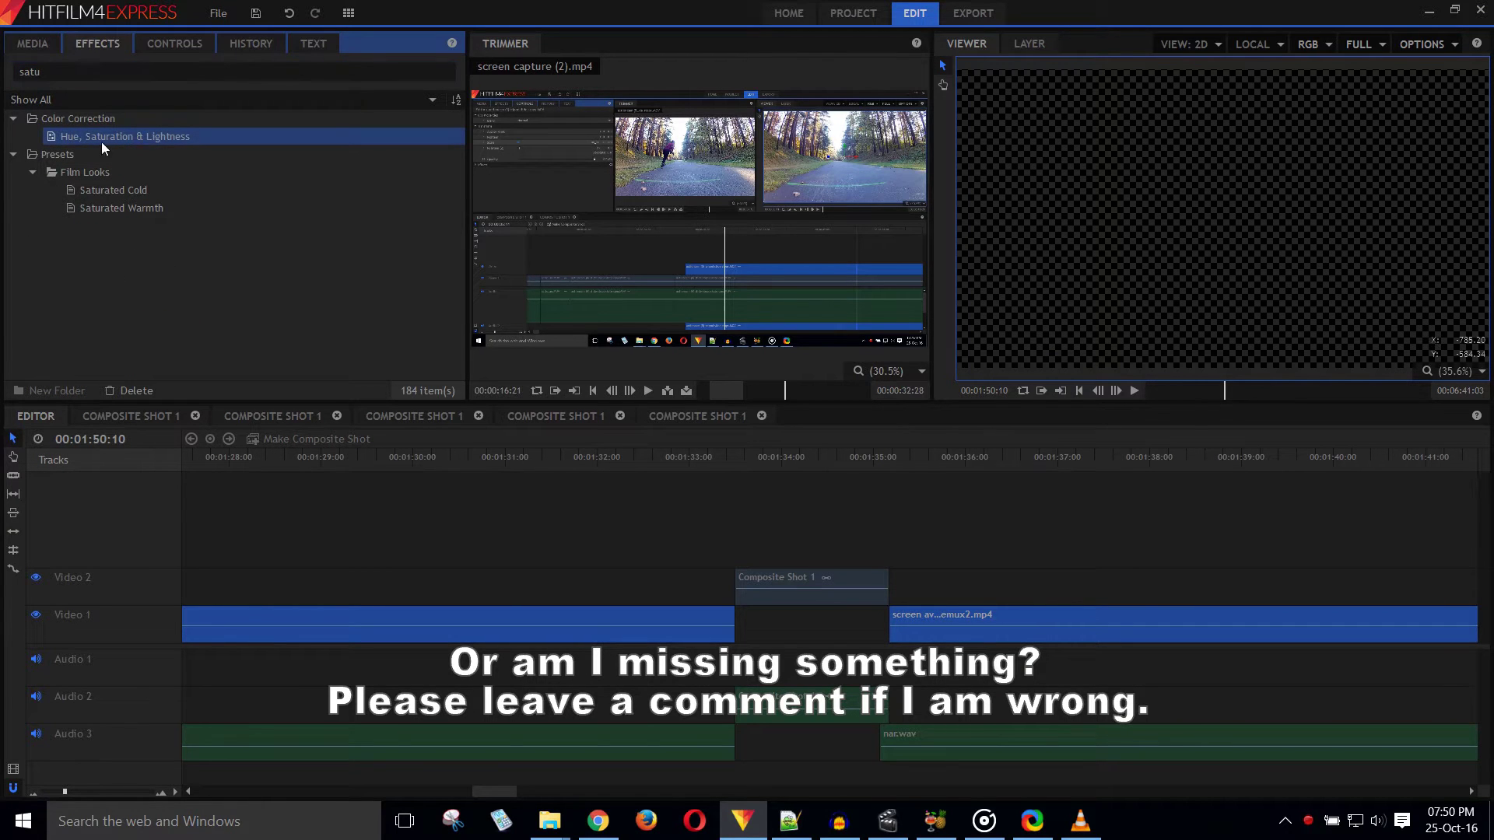
drag(59, 137, 320, 221)
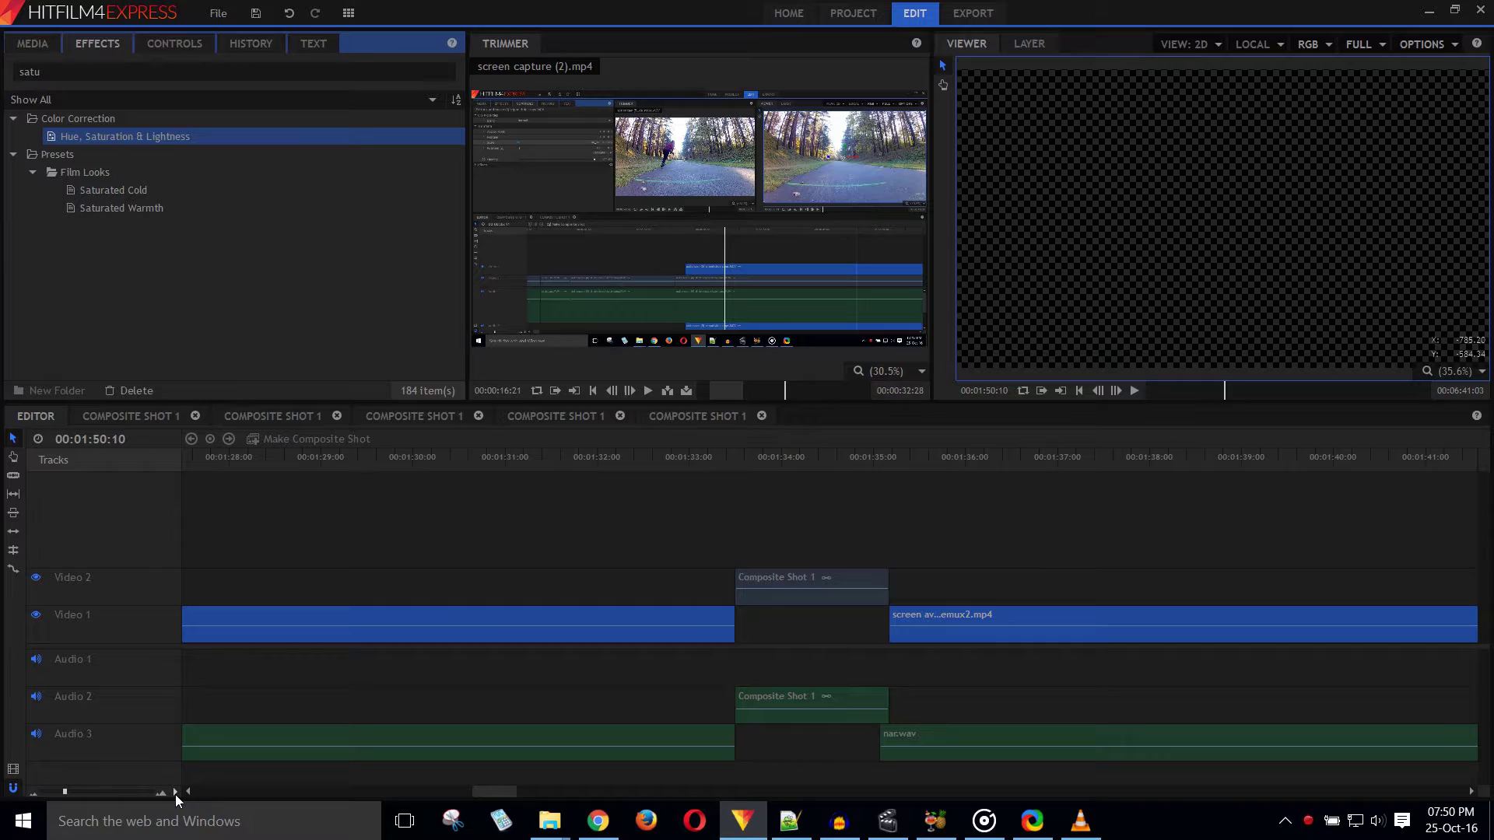
Set the timeline Audio Size to Extra Large and pull the nar.wav level line down
click(175, 794)
mouse_move(233, 755)
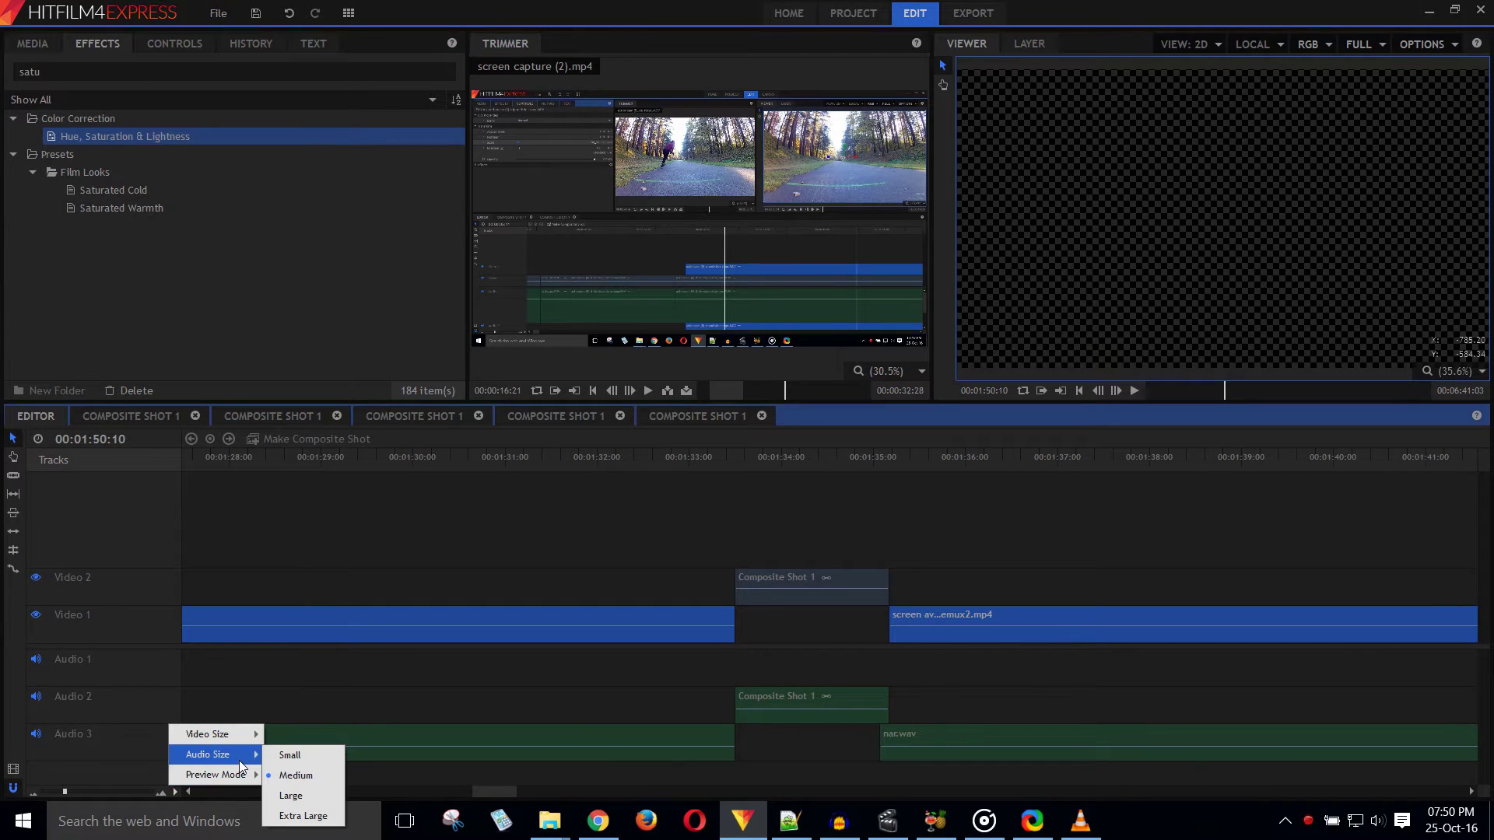
click(303, 815)
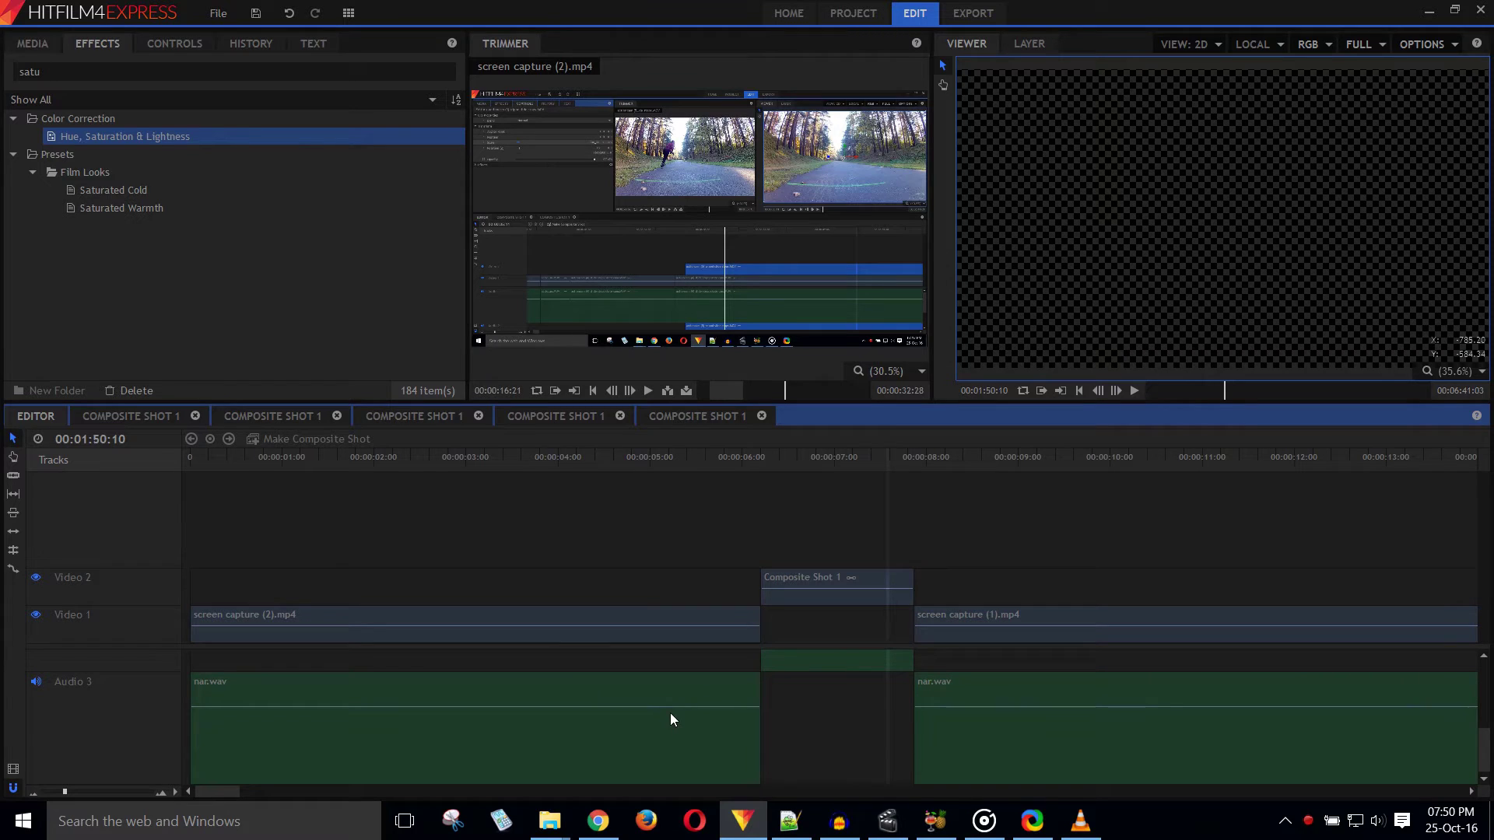
drag(723, 704, 724, 730)
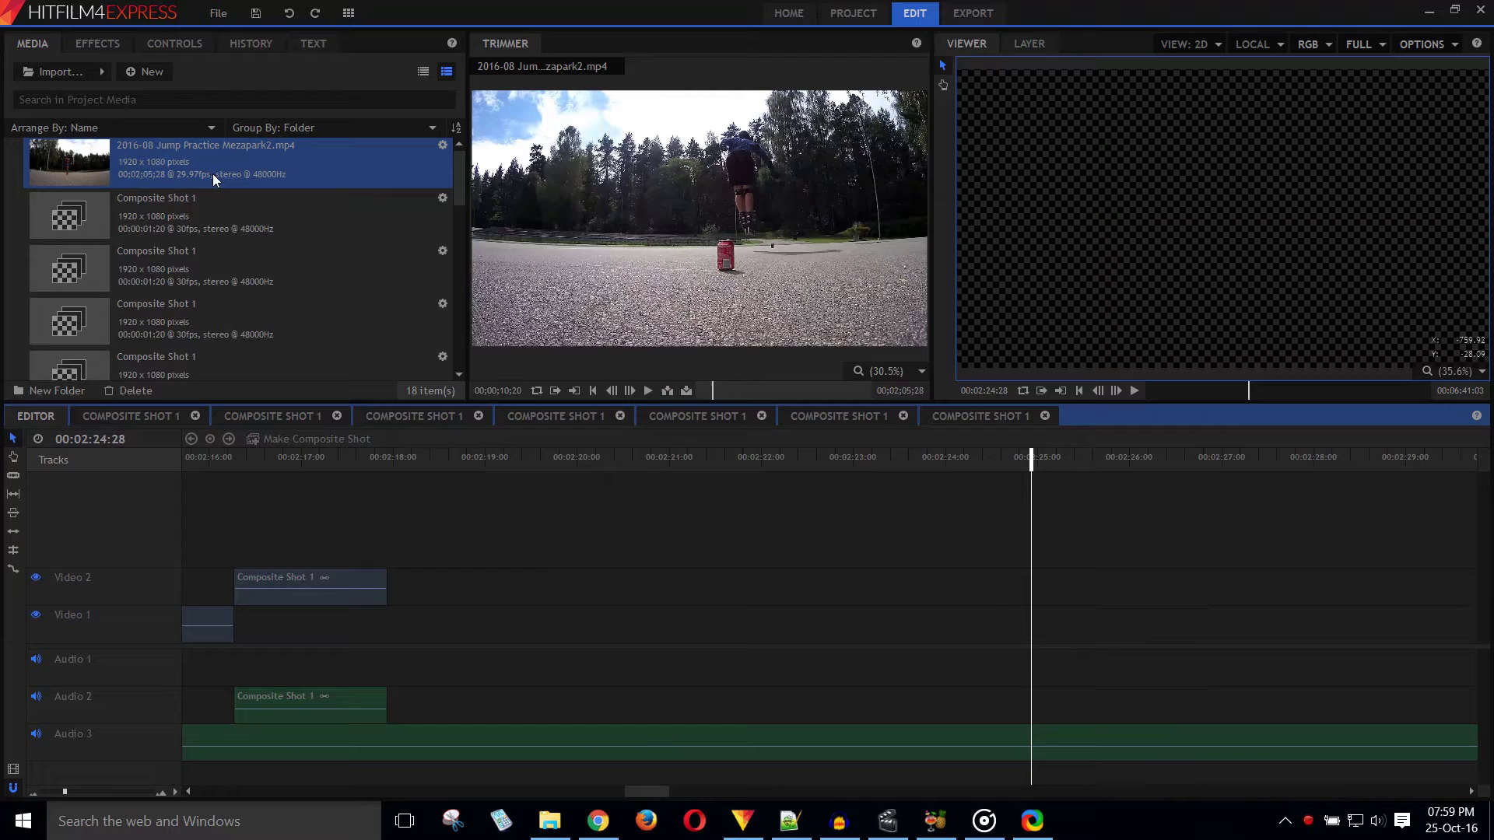
Place 2016-08 Jump Practice Mezapark2.mp4 on Video 1 and slice it at 00:02:23:15
drag(153, 163, 441, 625)
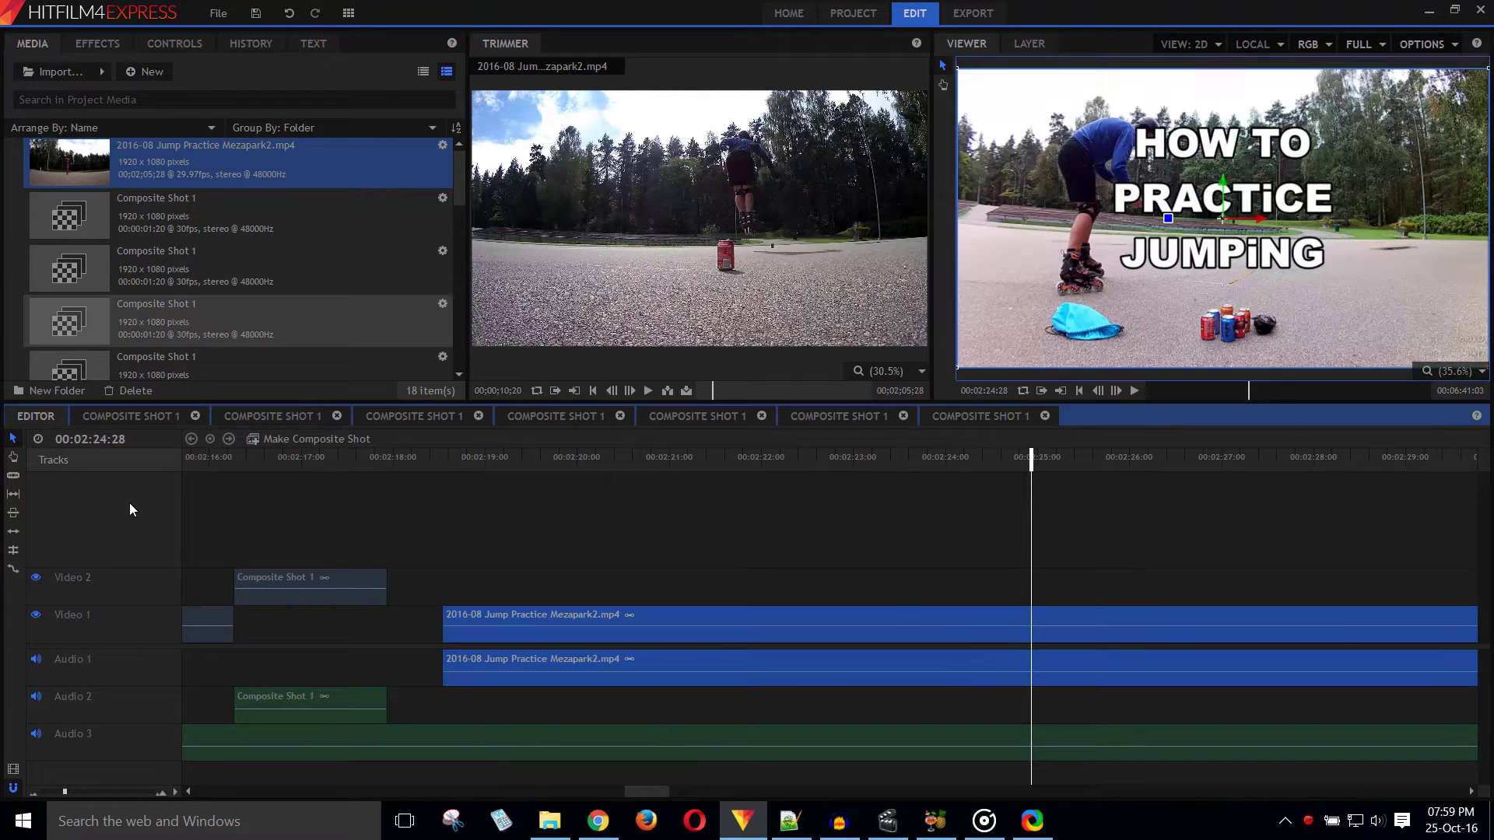
click(11, 477)
drag(1029, 459, 899, 459)
click(899, 627)
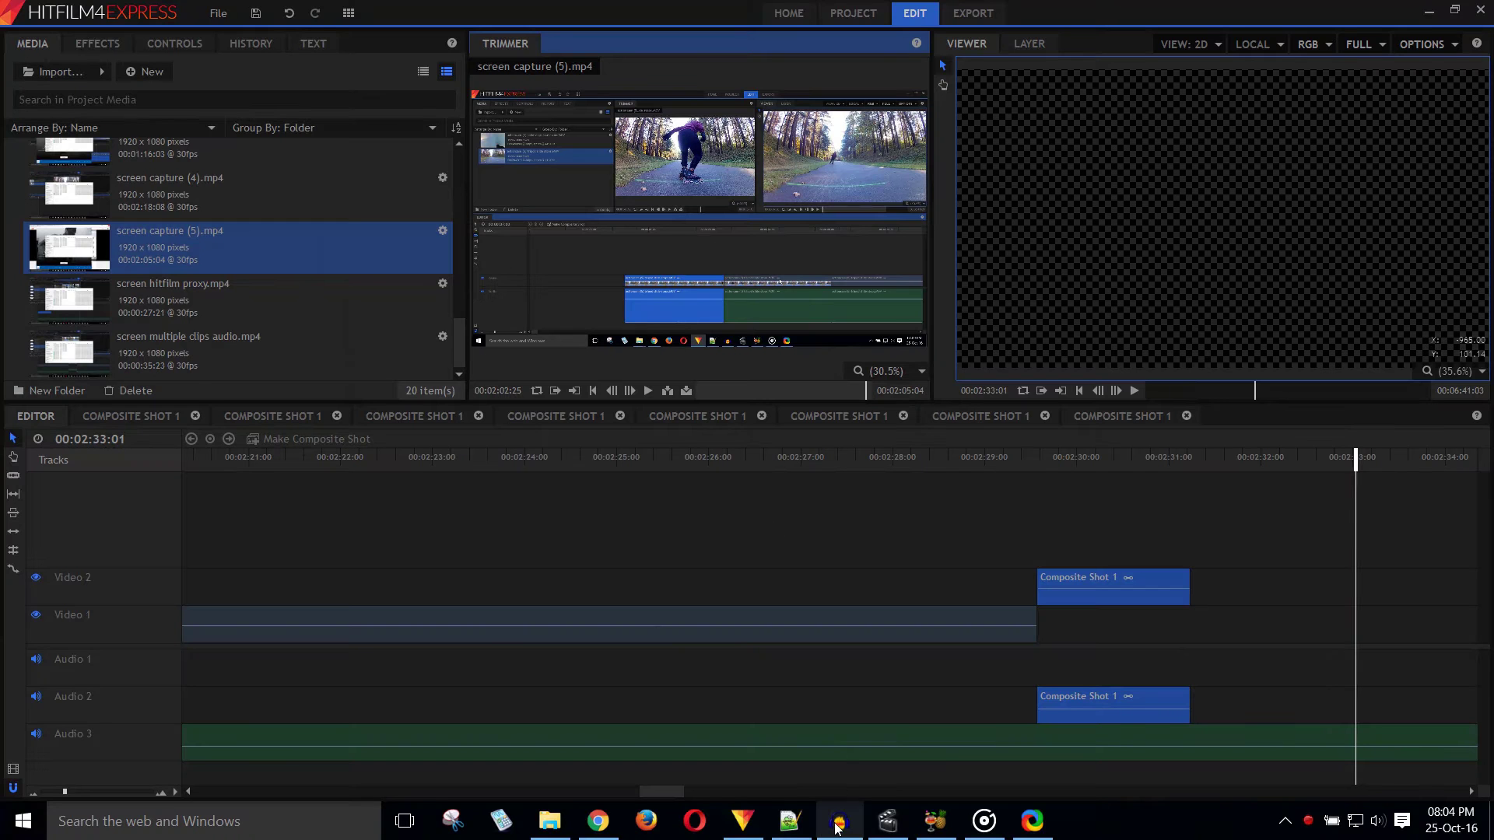
Switch to Audacity and open its Effect menu for the recorded voice track
click(839, 829)
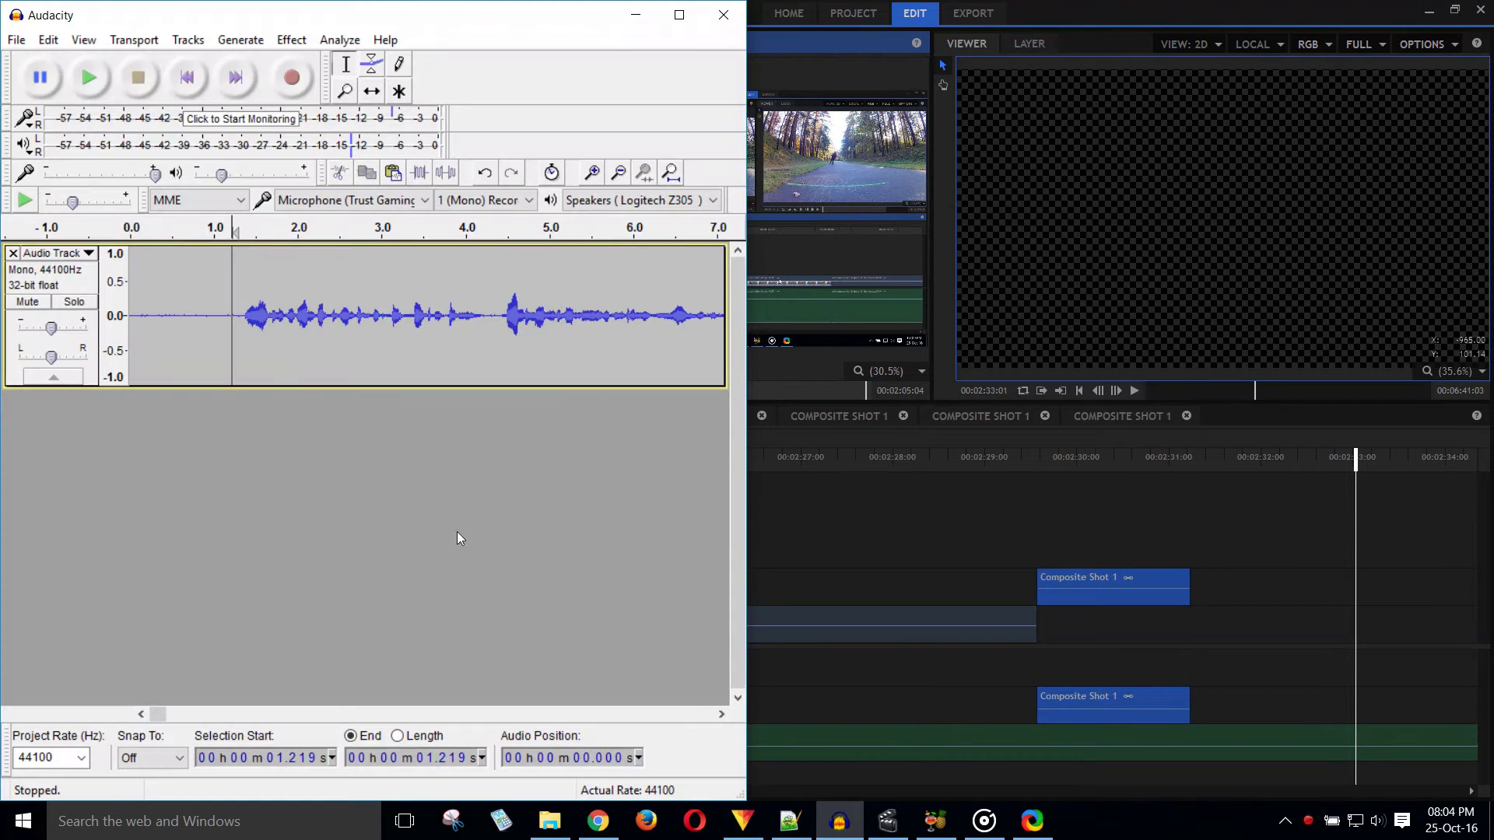
click(292, 40)
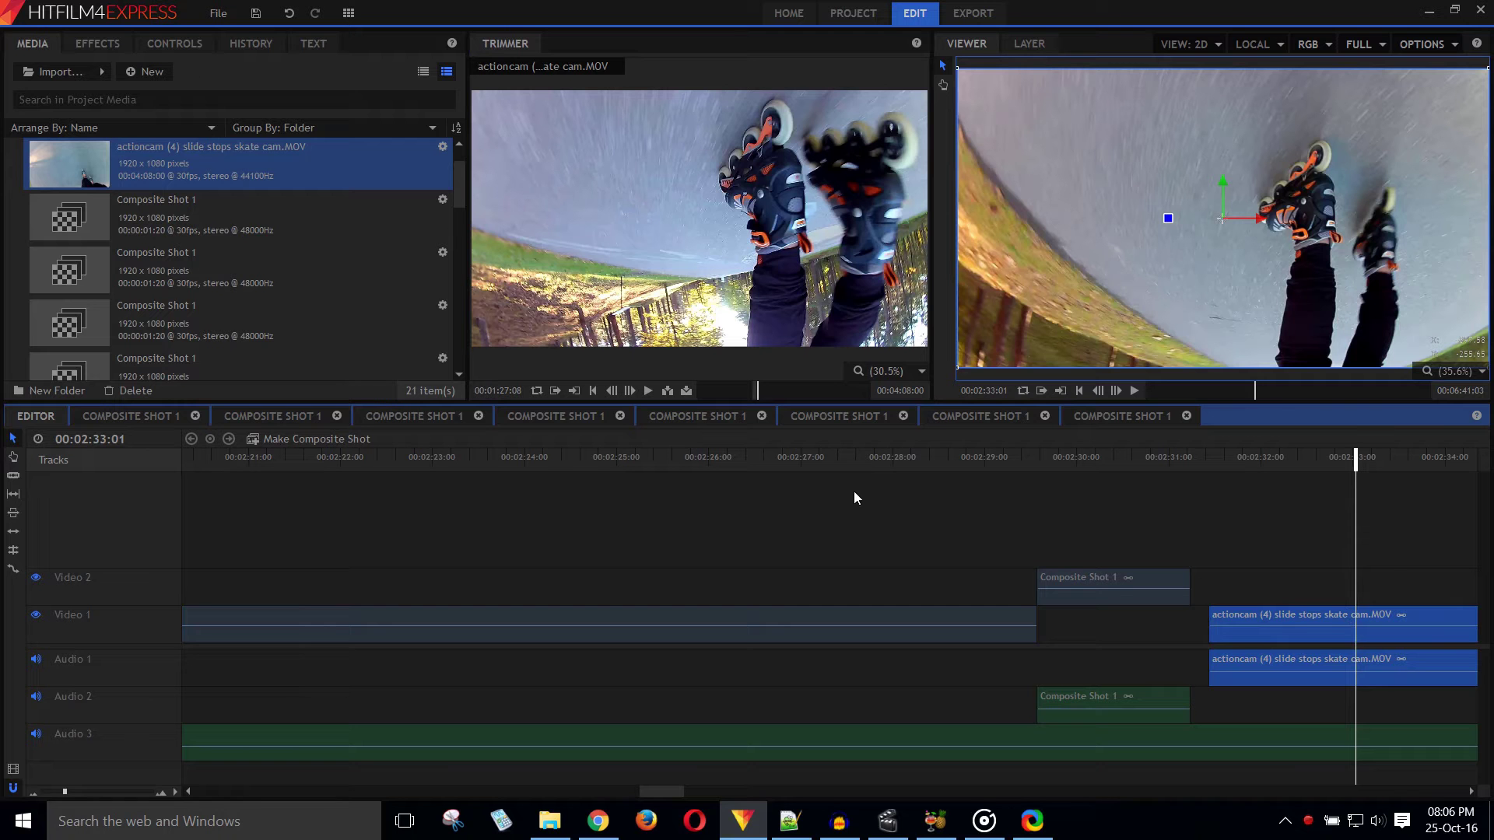
Set the actioncam (4) slide stops skate cam.MOV clip's Transform Rotation to 180°
click(179, 45)
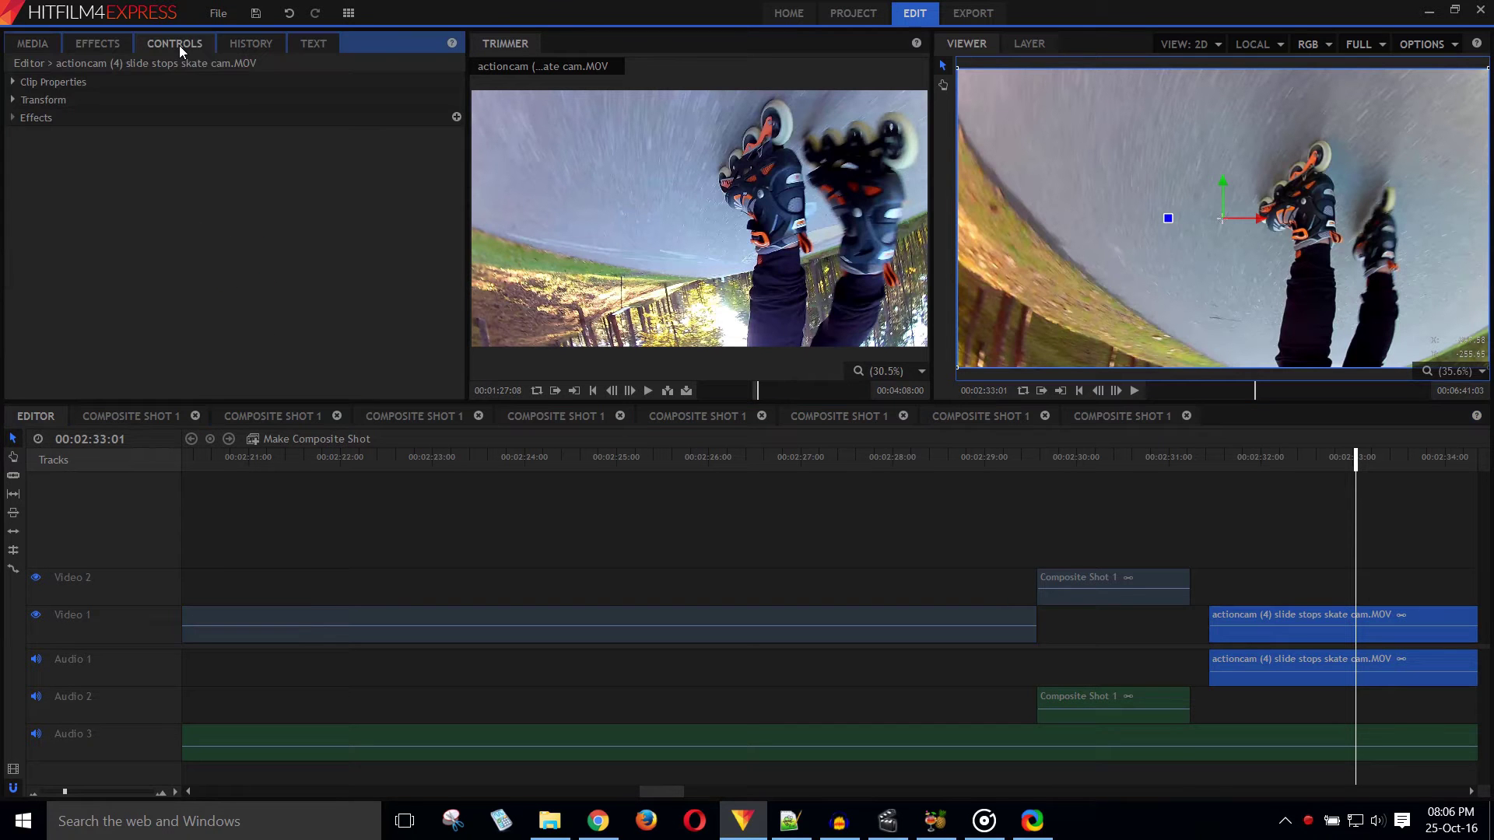
click(27, 102)
click(449, 170)
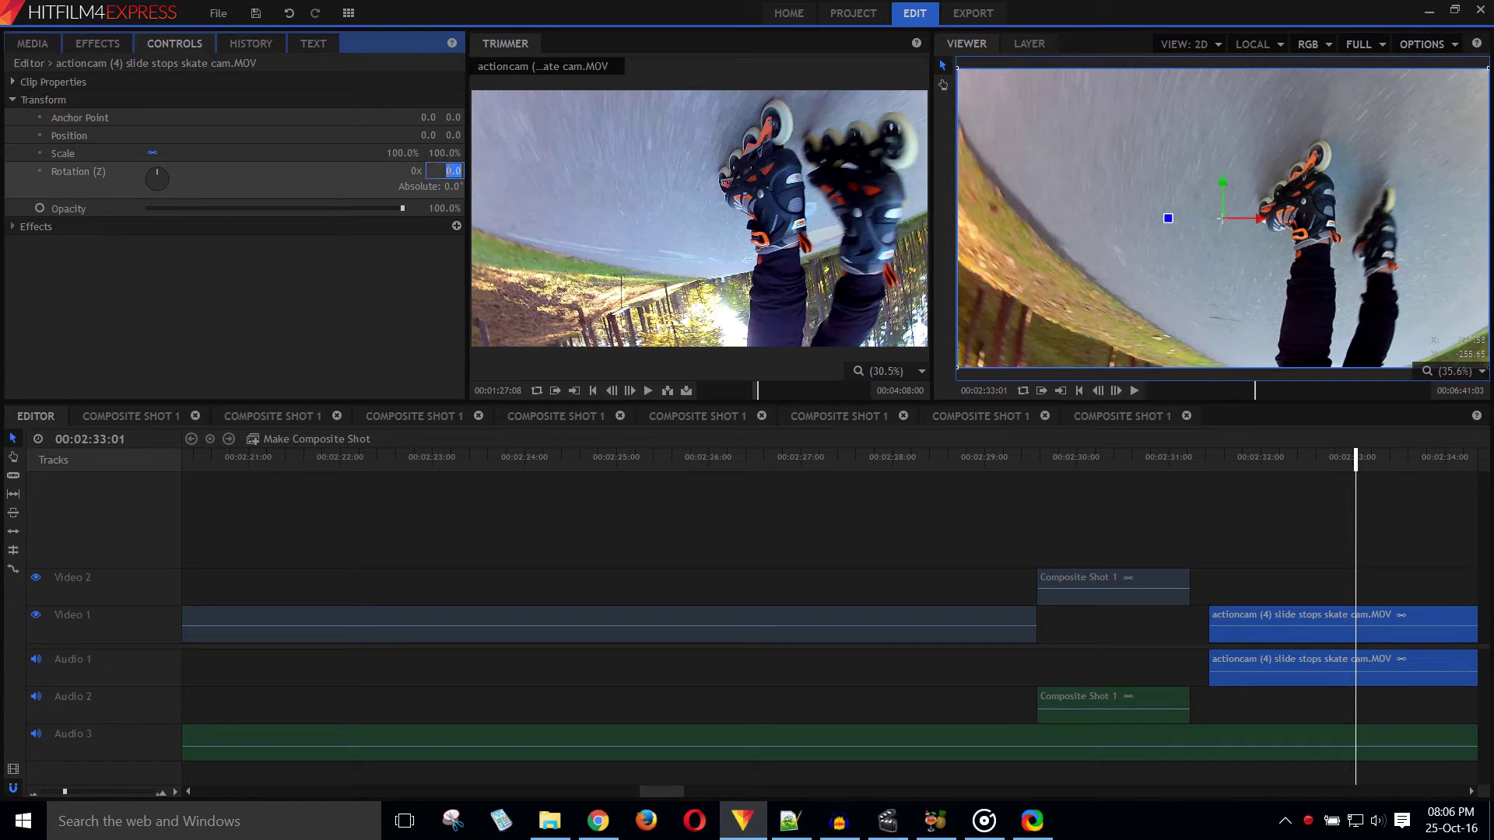
text(1)
key(Return)
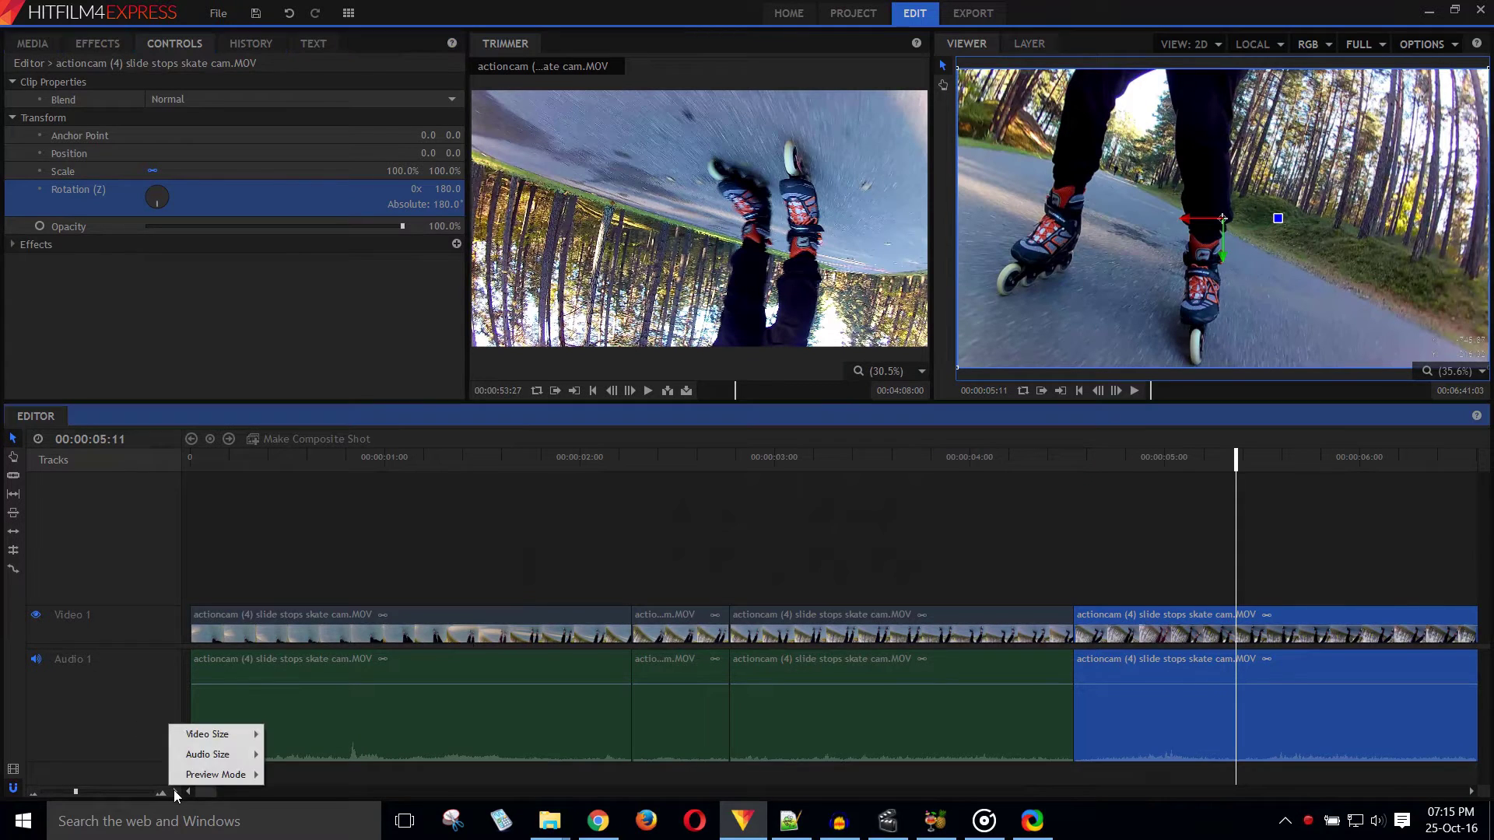
Set the timeline Preview Mode to None so clip thumbnails and waveforms are hidden
mouse_move(226, 776)
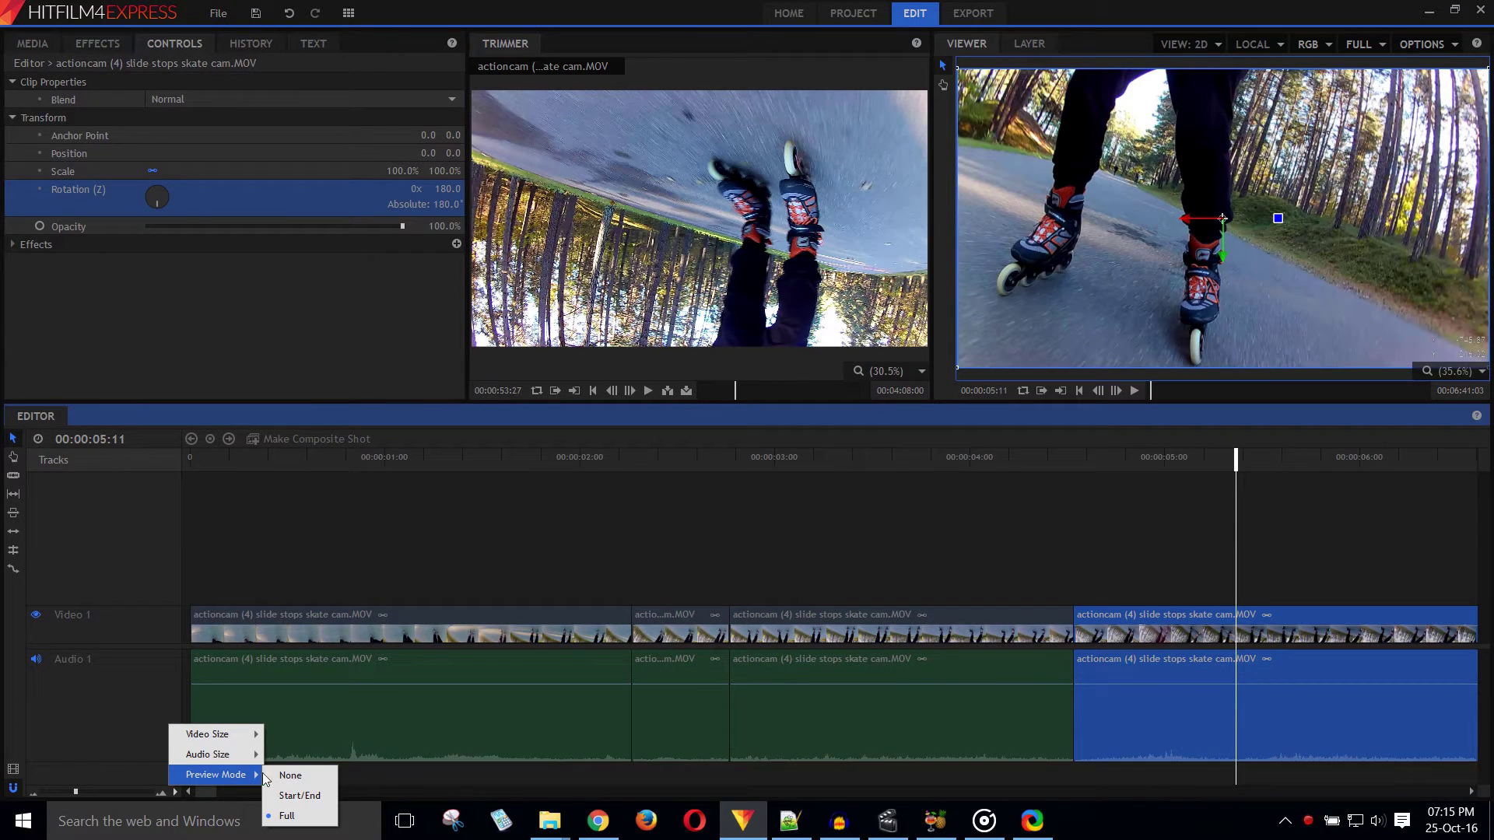
click(285, 778)
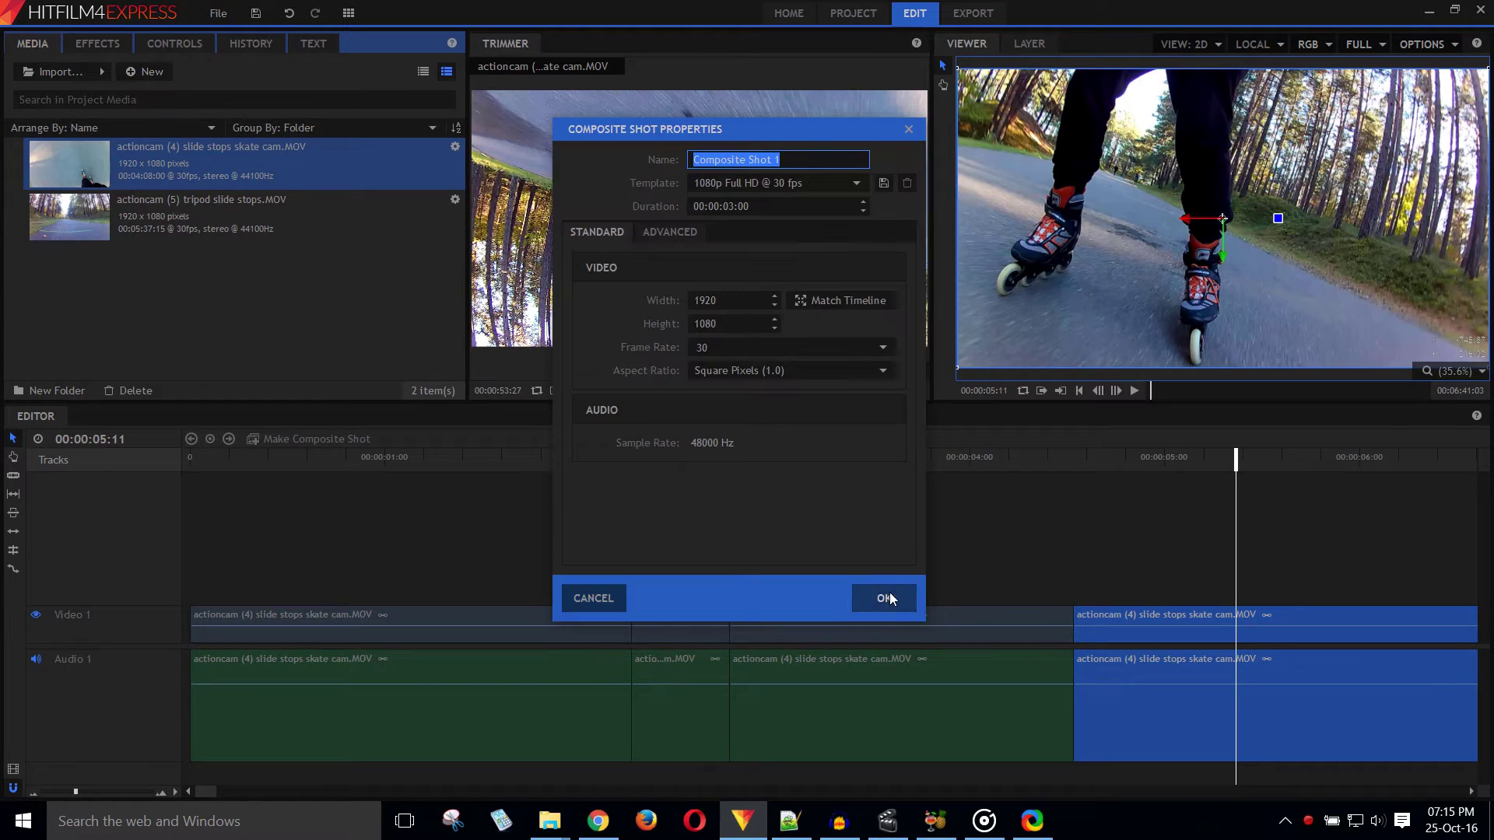
Create Composite Shot 1 and add a text layer with font size 200
click(885, 599)
click(943, 105)
drag(1000, 107, 1480, 298)
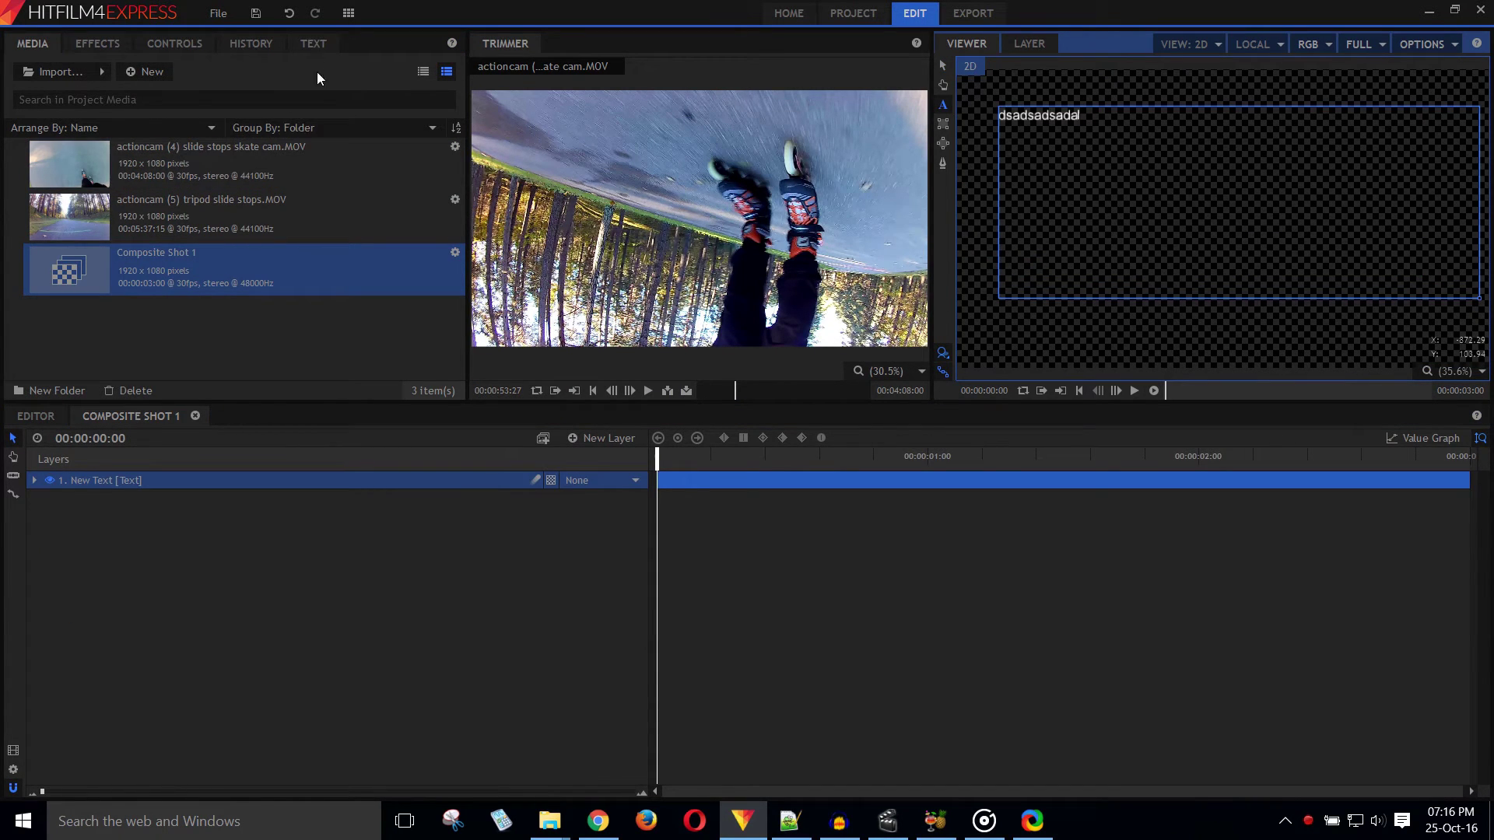
double_click(1016, 117)
click(311, 44)
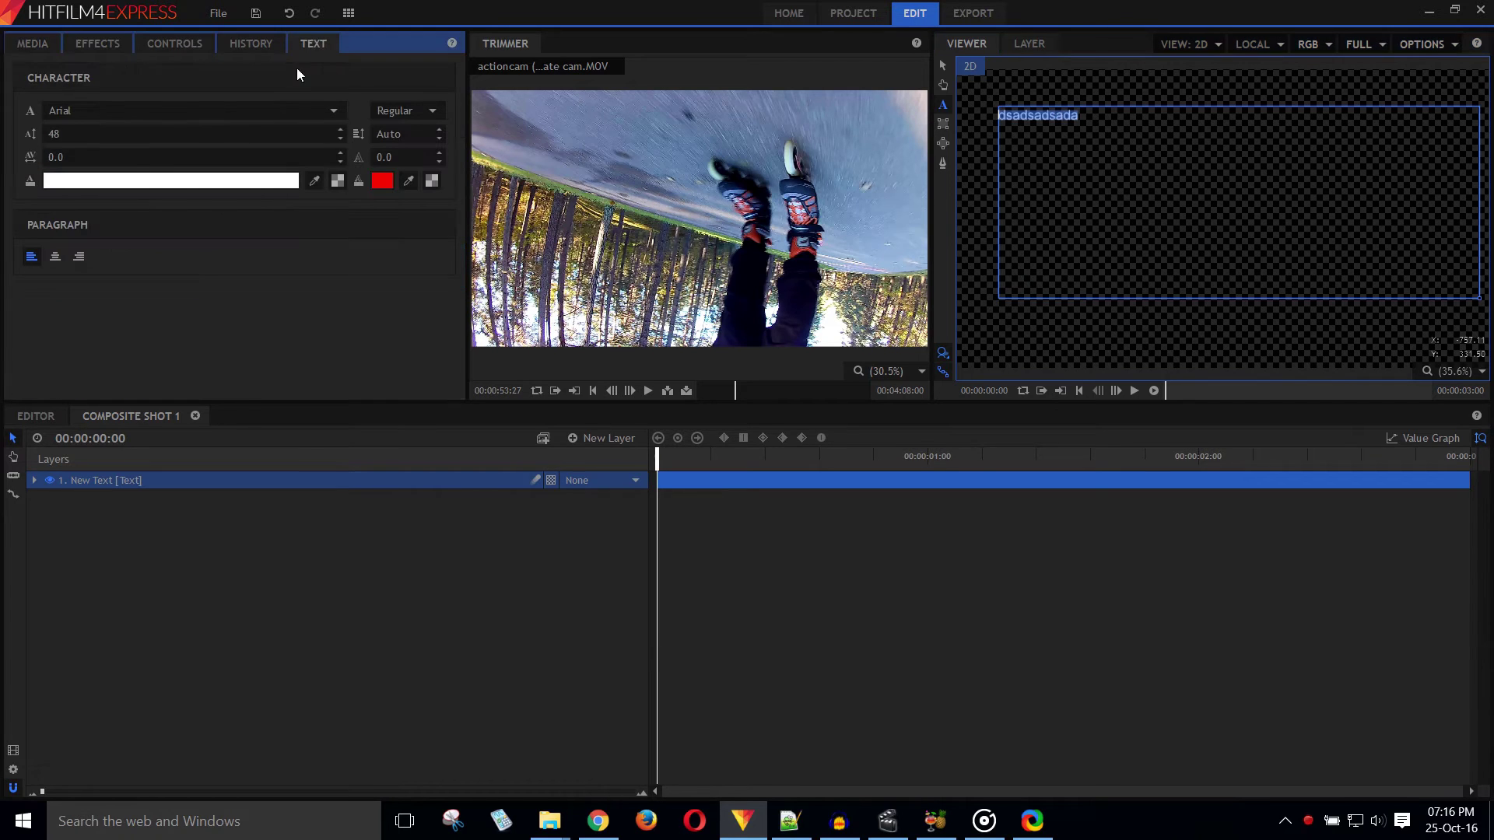
click(110, 134)
key(Return)
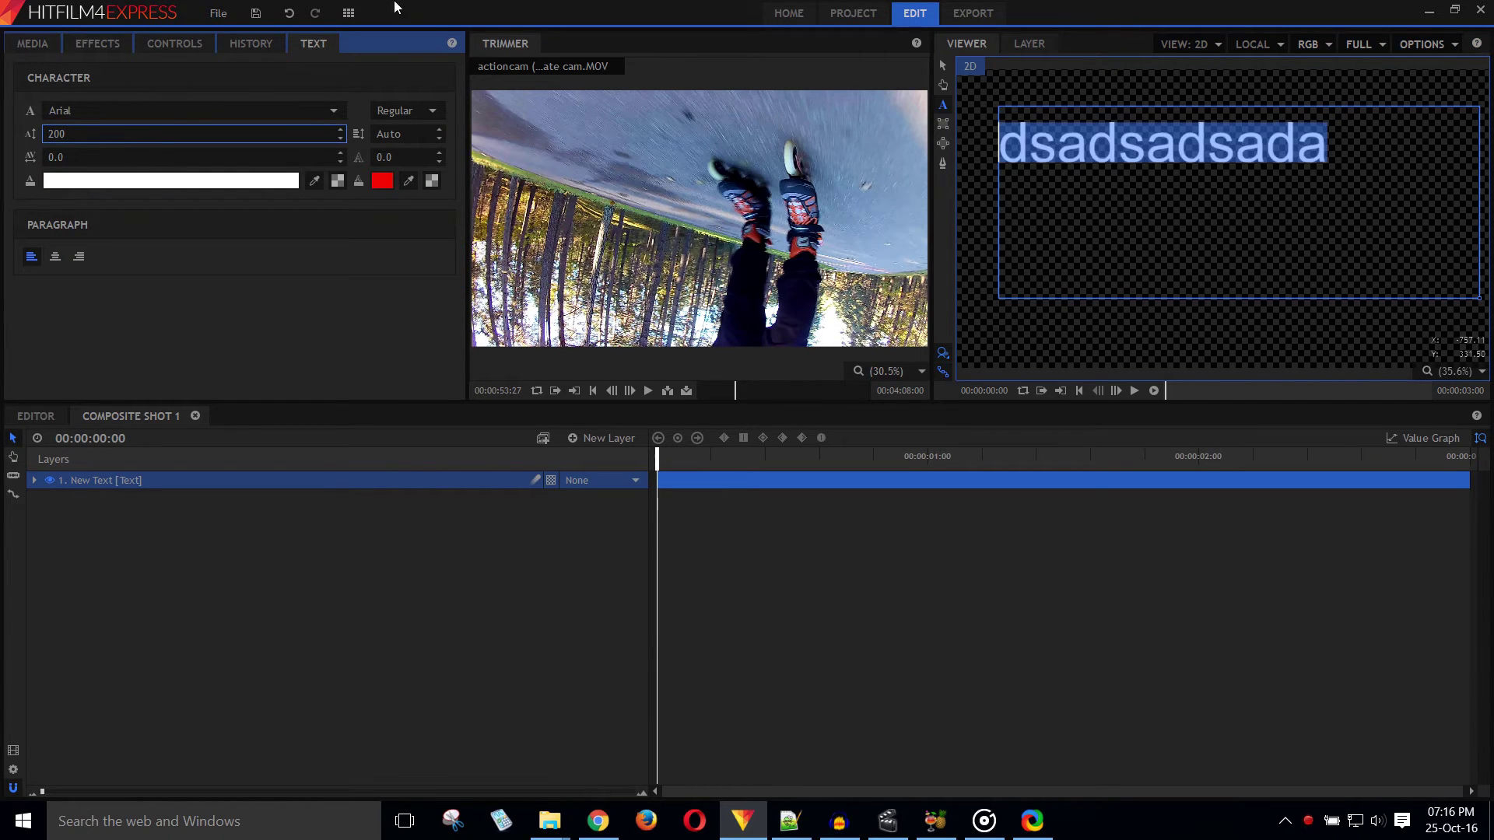
Place Composite Shot 1 on the Video 2 track above the skating footage
click(29, 45)
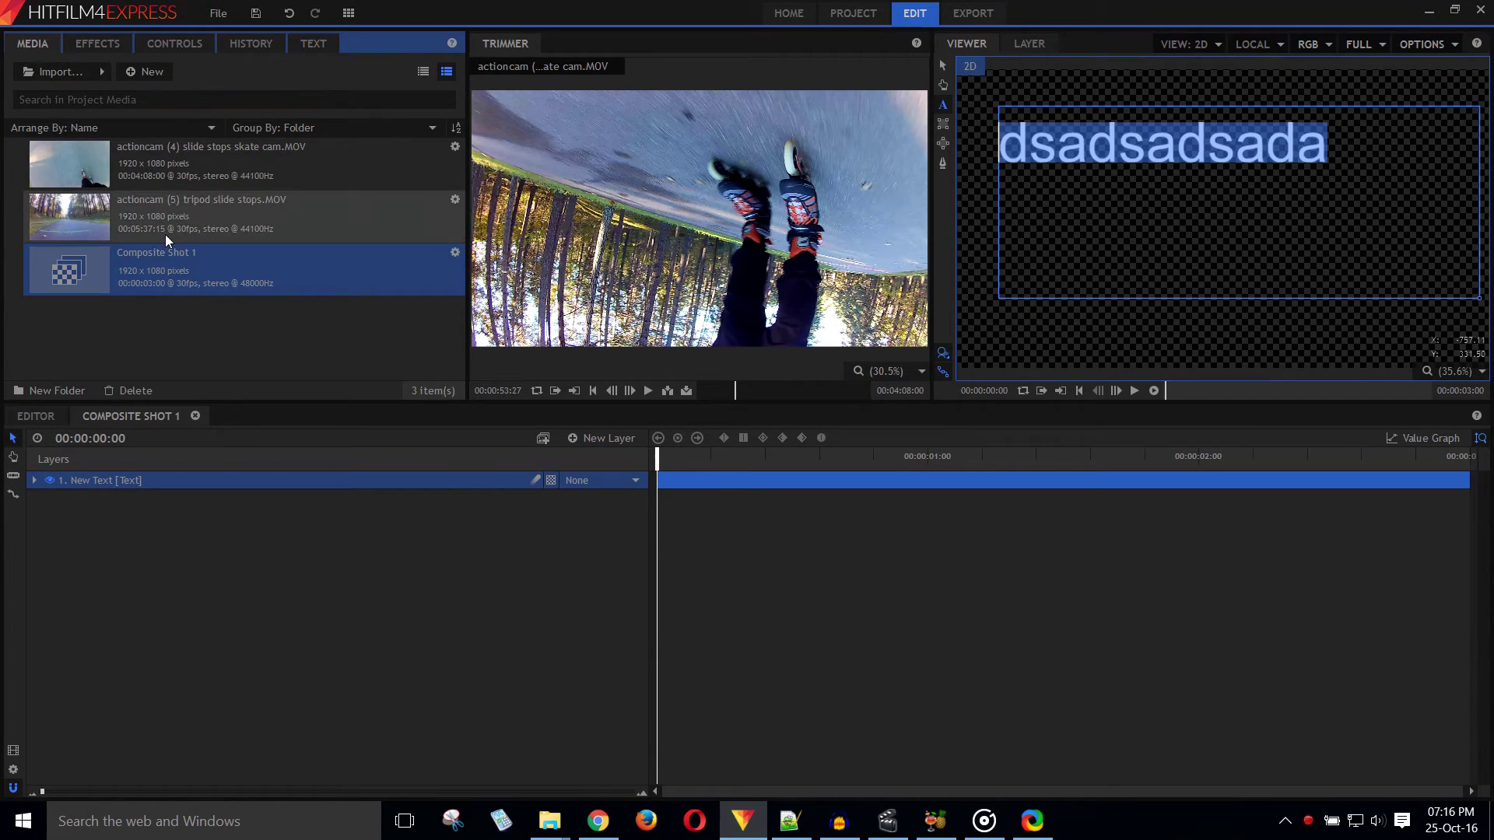
click(35, 417)
drag(70, 268, 551, 581)
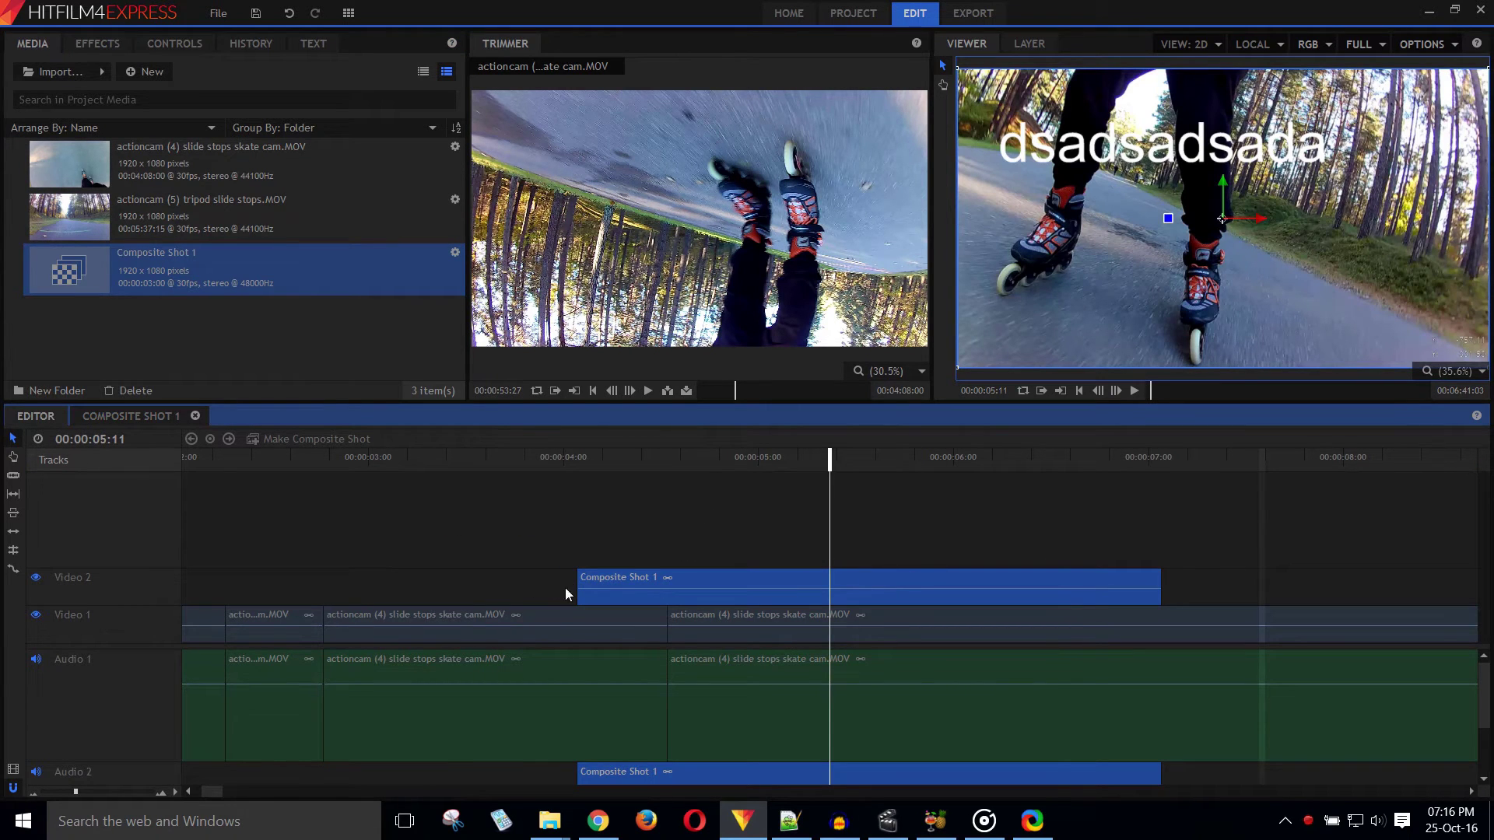
Duplicate Composite Shot 1 and open the copy for editing
right_click(173, 261)
click(250, 438)
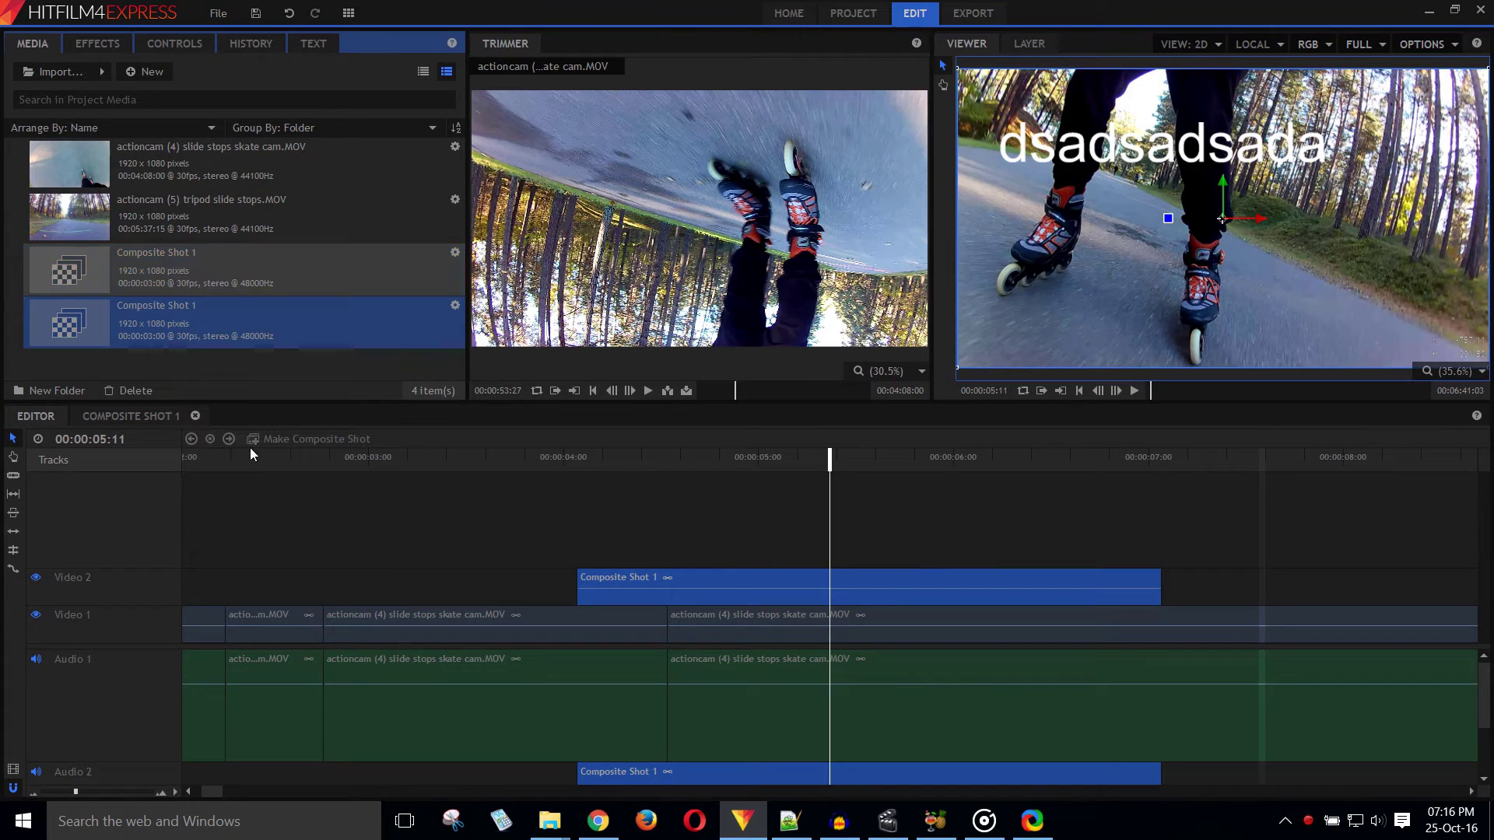
click(165, 320)
double_click(165, 319)
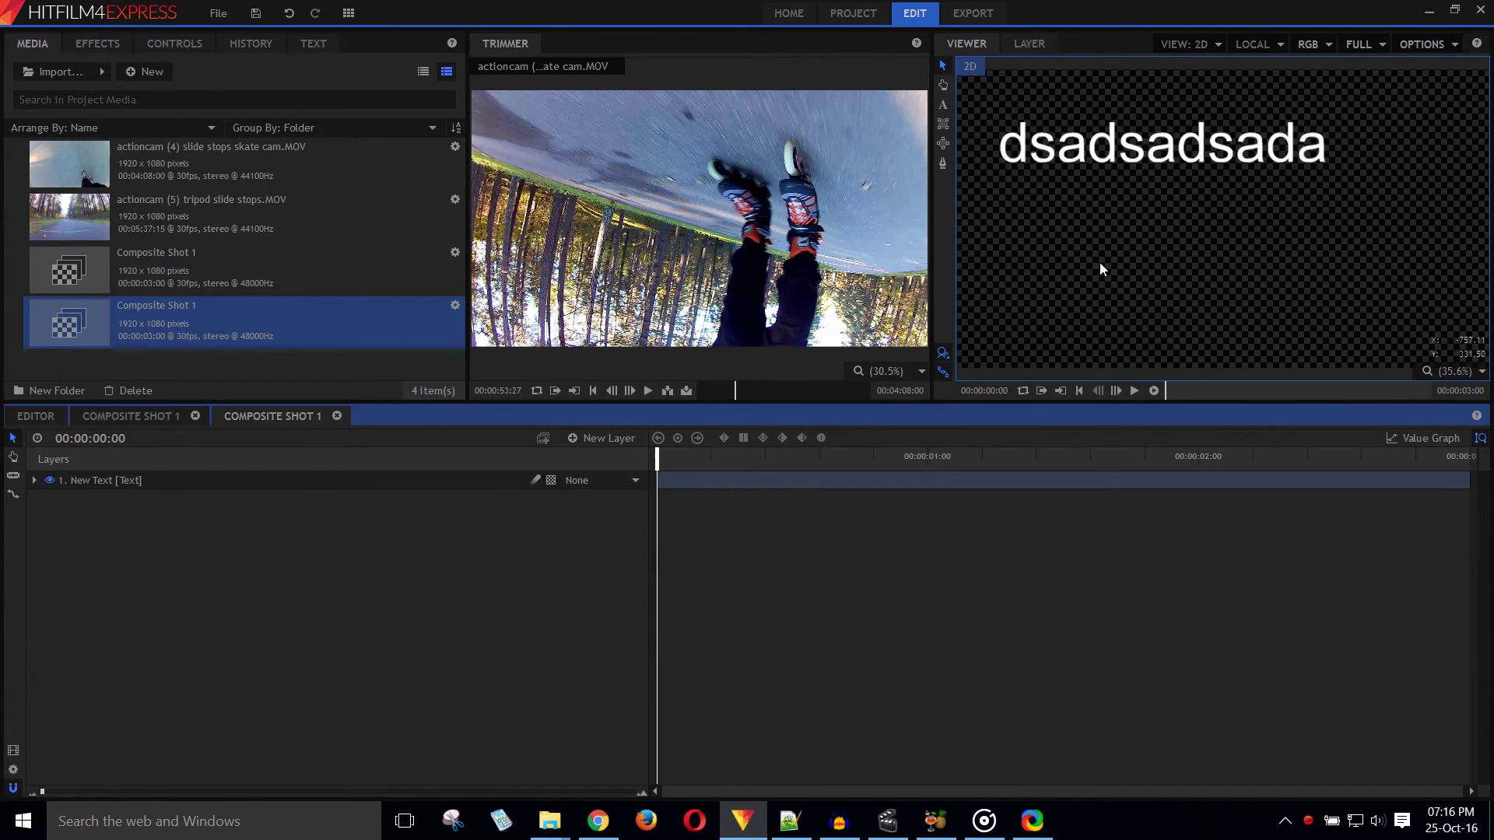
Replace the copy's text with 'fsw4r432rfdsa' and return to the editor timeline
double_click(1204, 154)
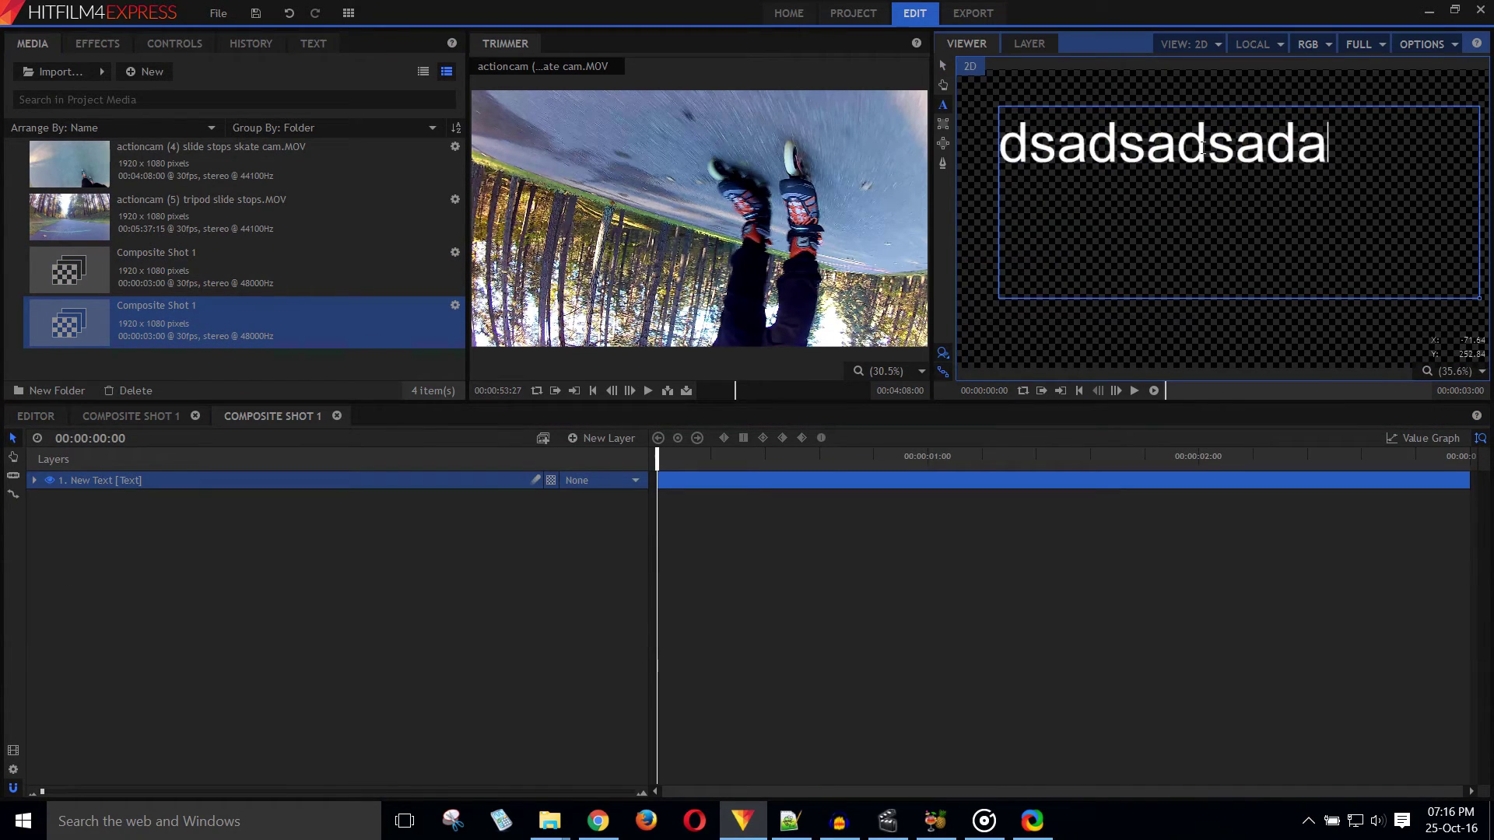
key(ctrl+a)
text(fsw4r432r)
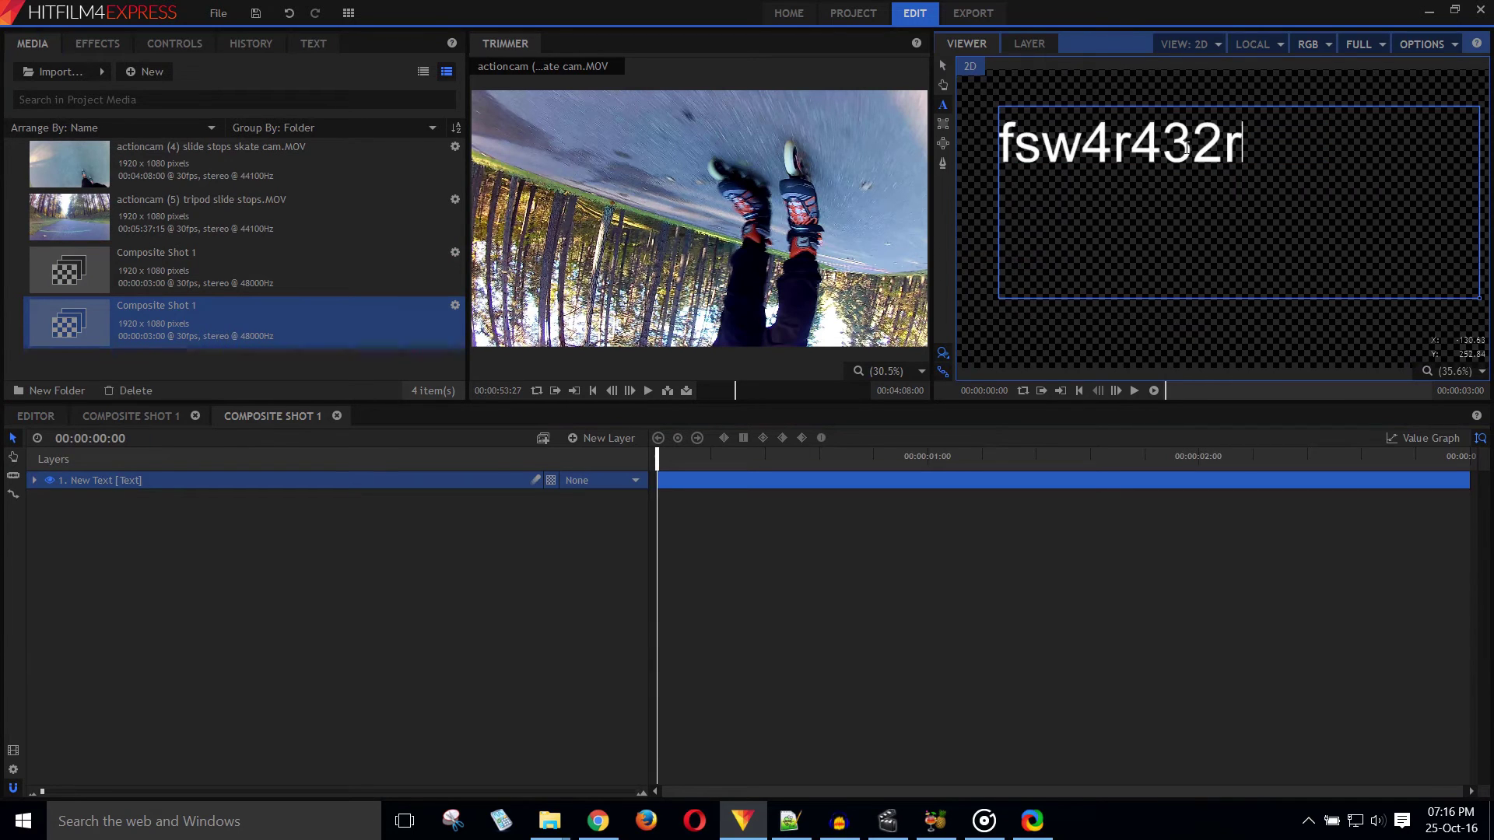
text(fdsa)
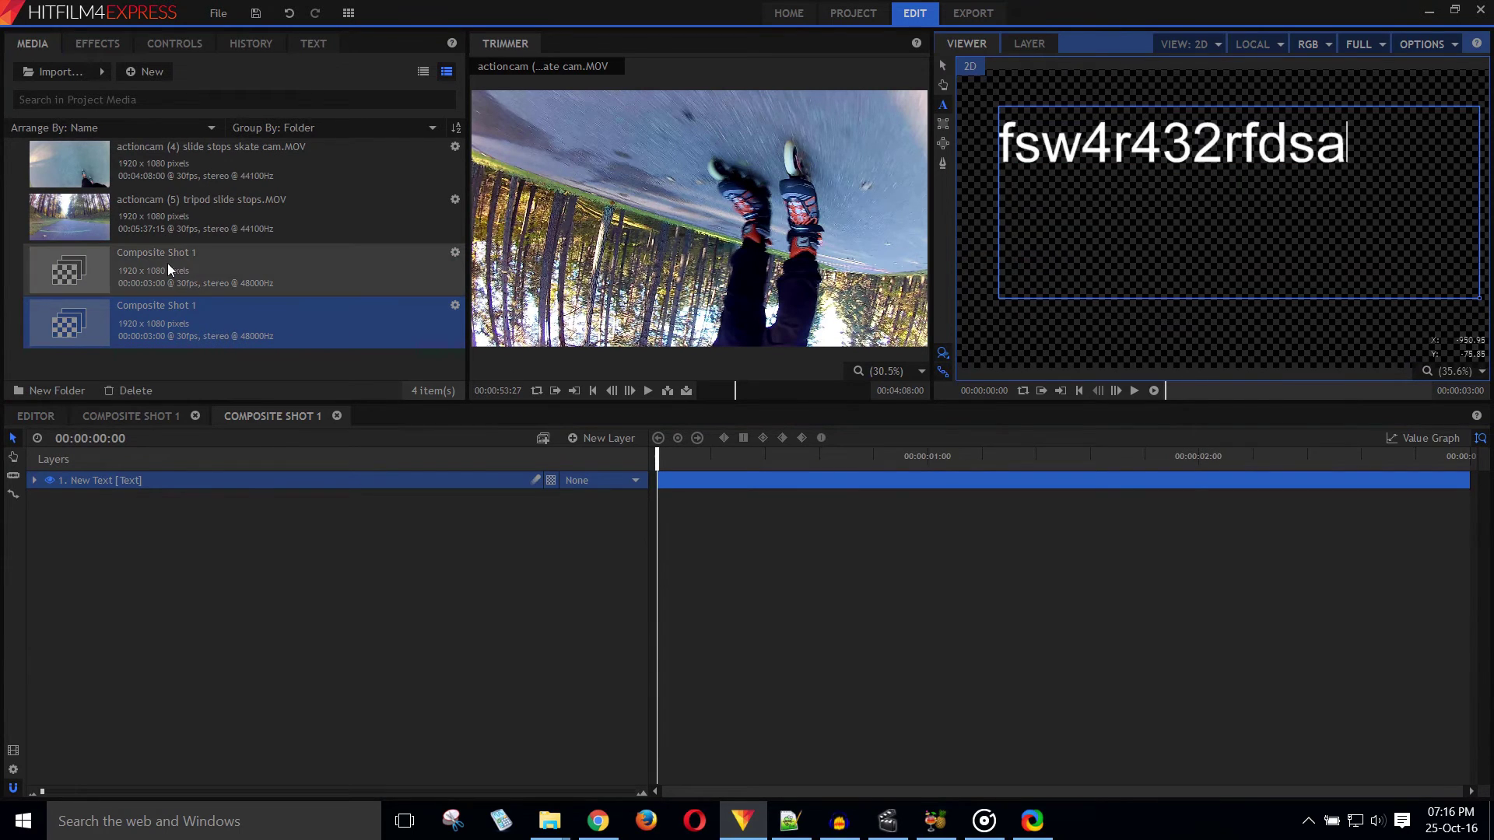
click(129, 325)
click(35, 418)
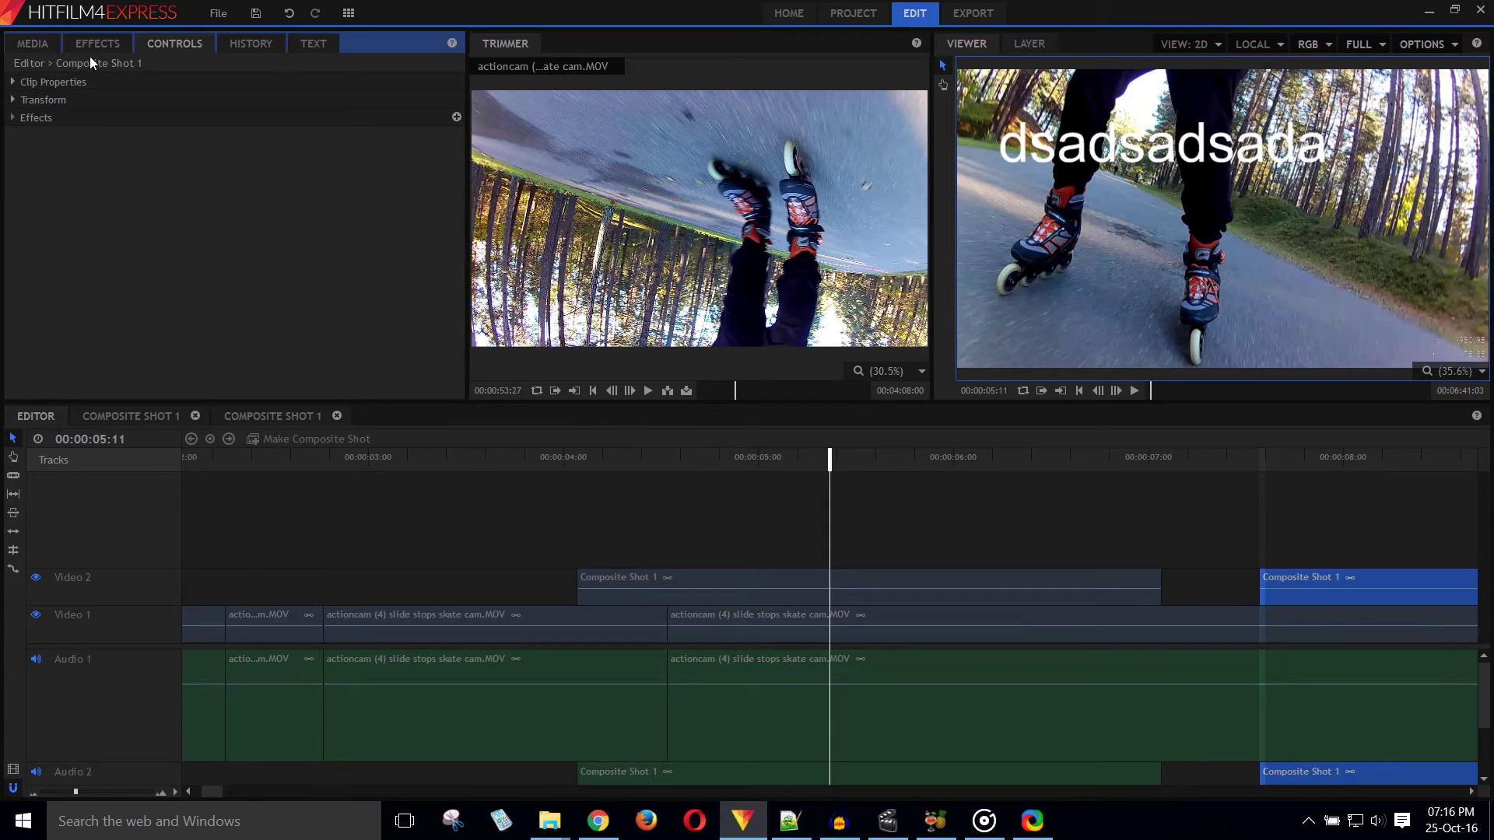
Search effects for 'diss' and drop Cross Dissolve onto the first Composite Shot 1's end
click(97, 43)
text(diss)
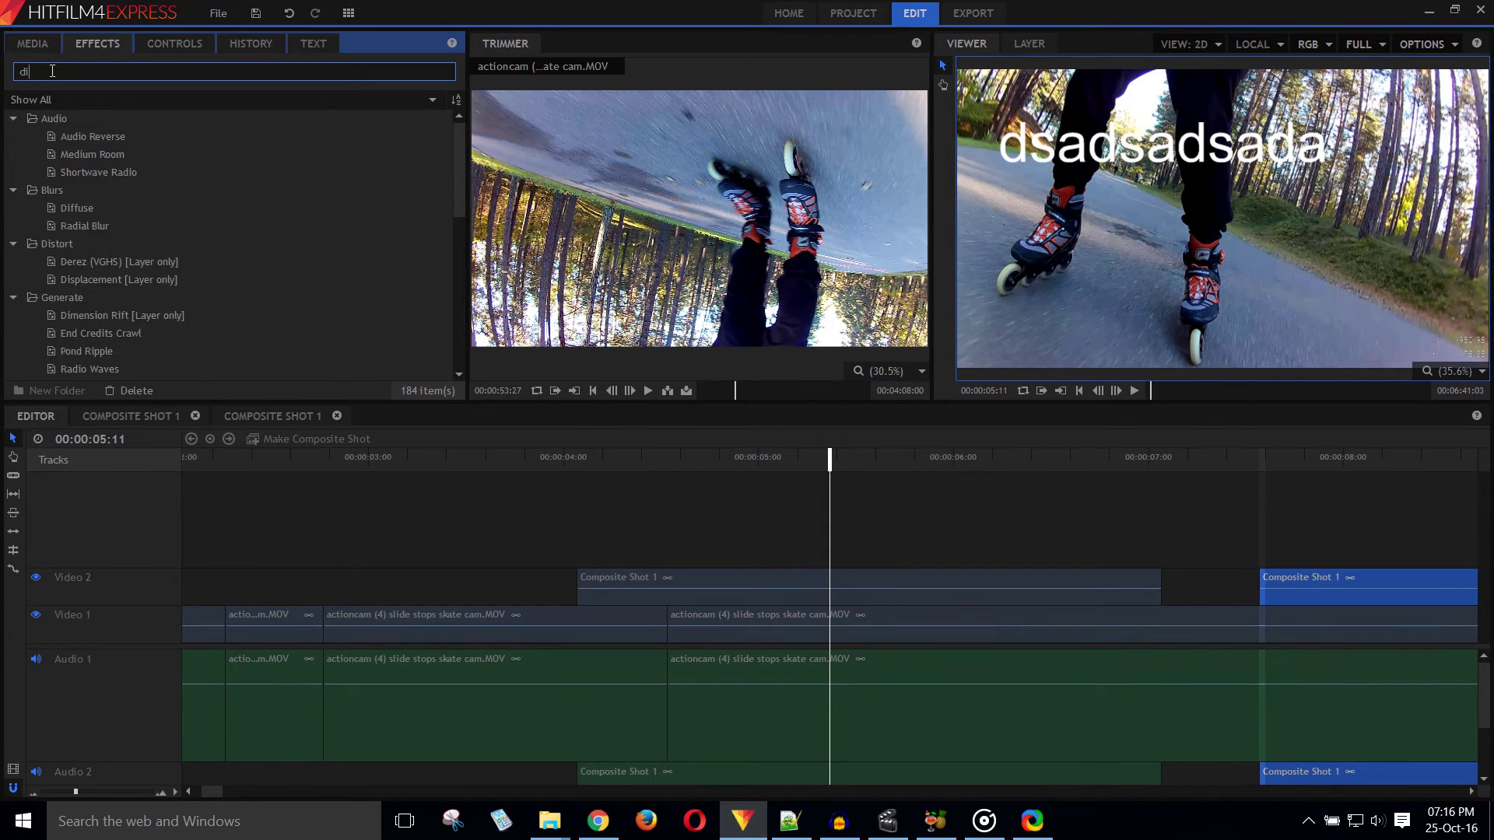
drag(112, 172, 1132, 582)
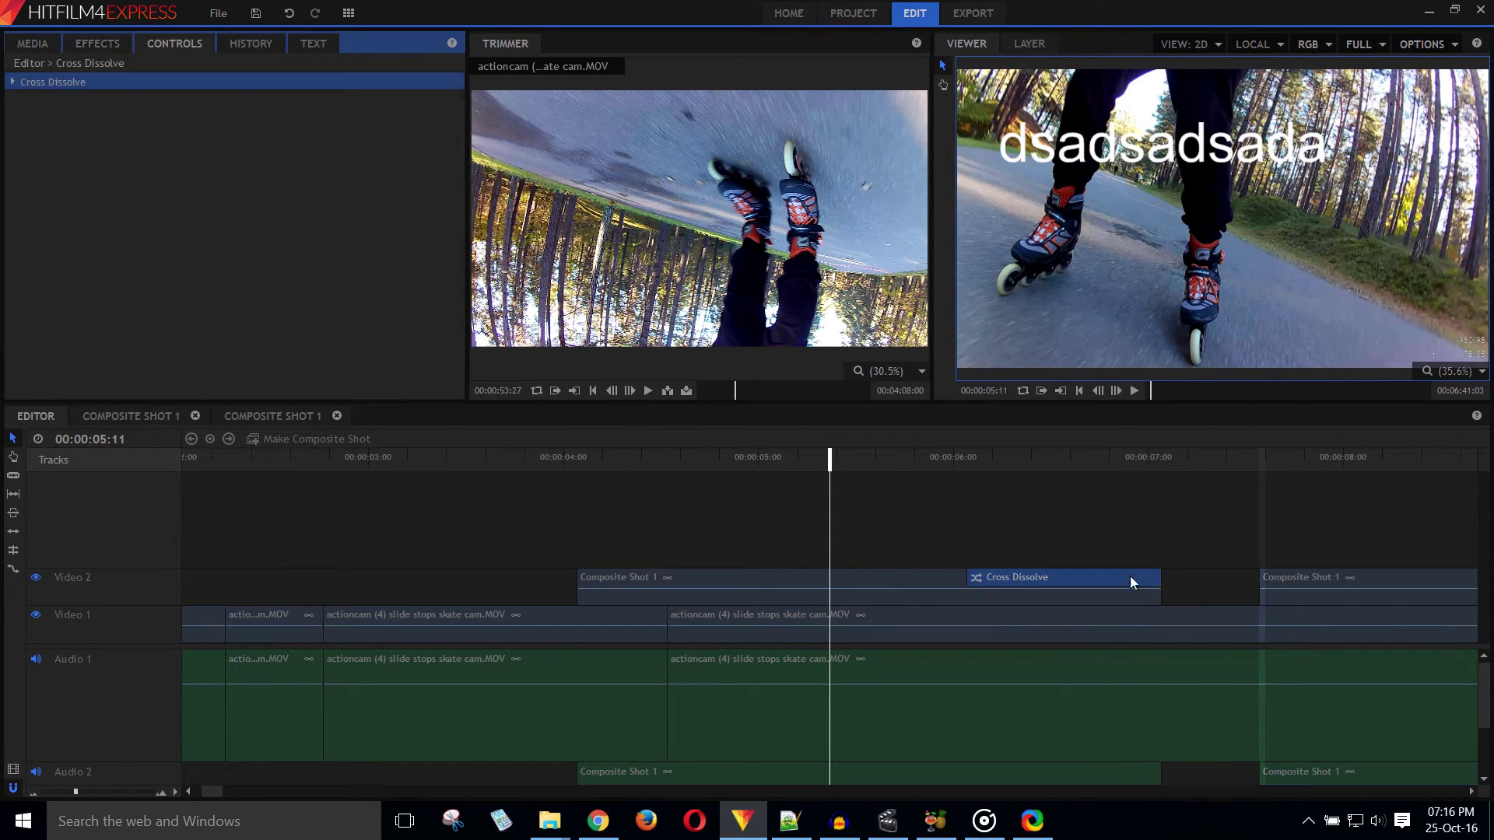
click(86, 46)
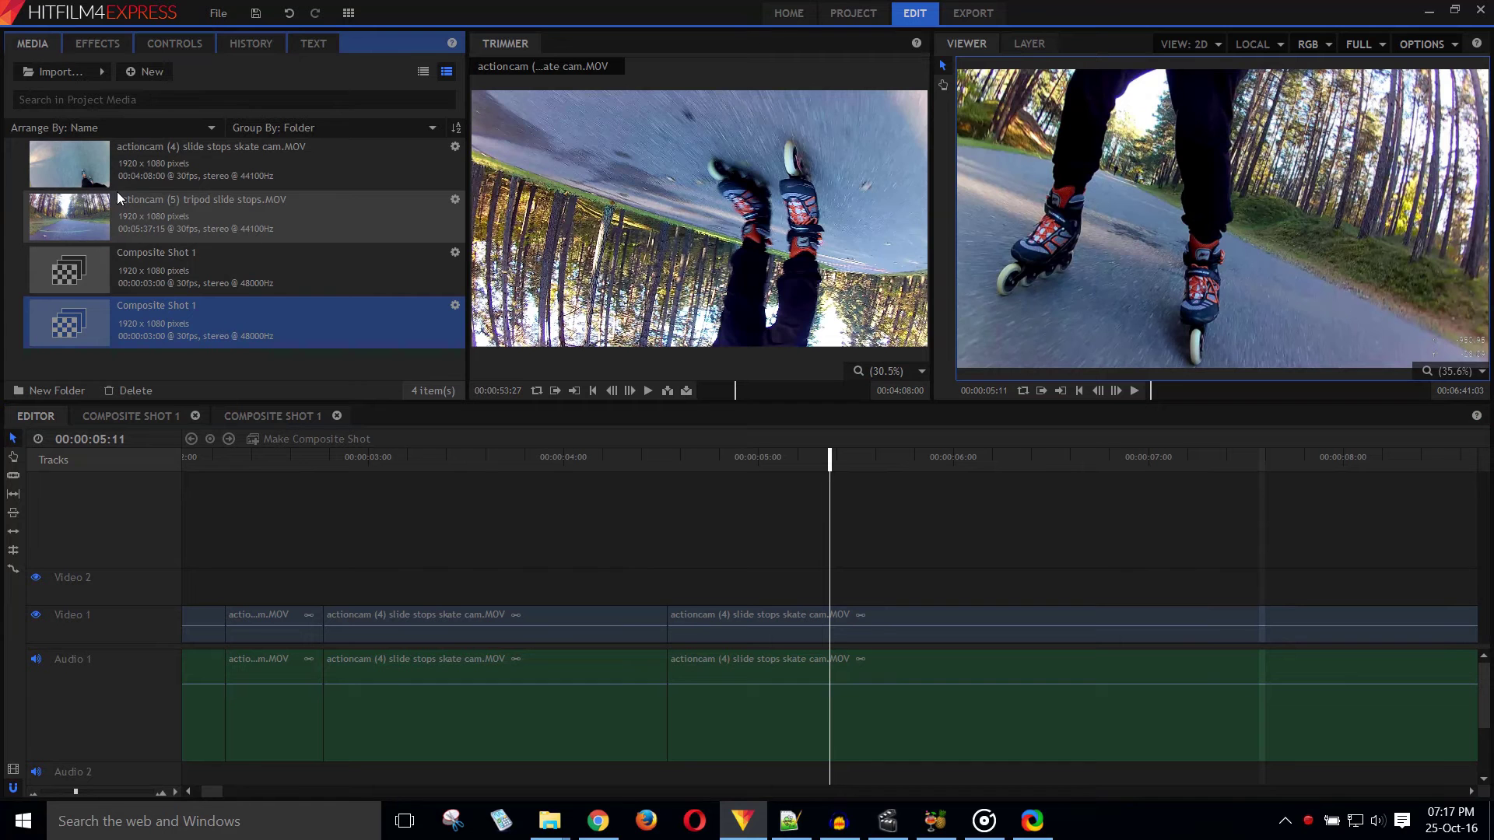
Put actioncam (5) tripod slide stops.MOV on Video 2 and scale it to 30%
click(70, 216)
drag(70, 216, 705, 582)
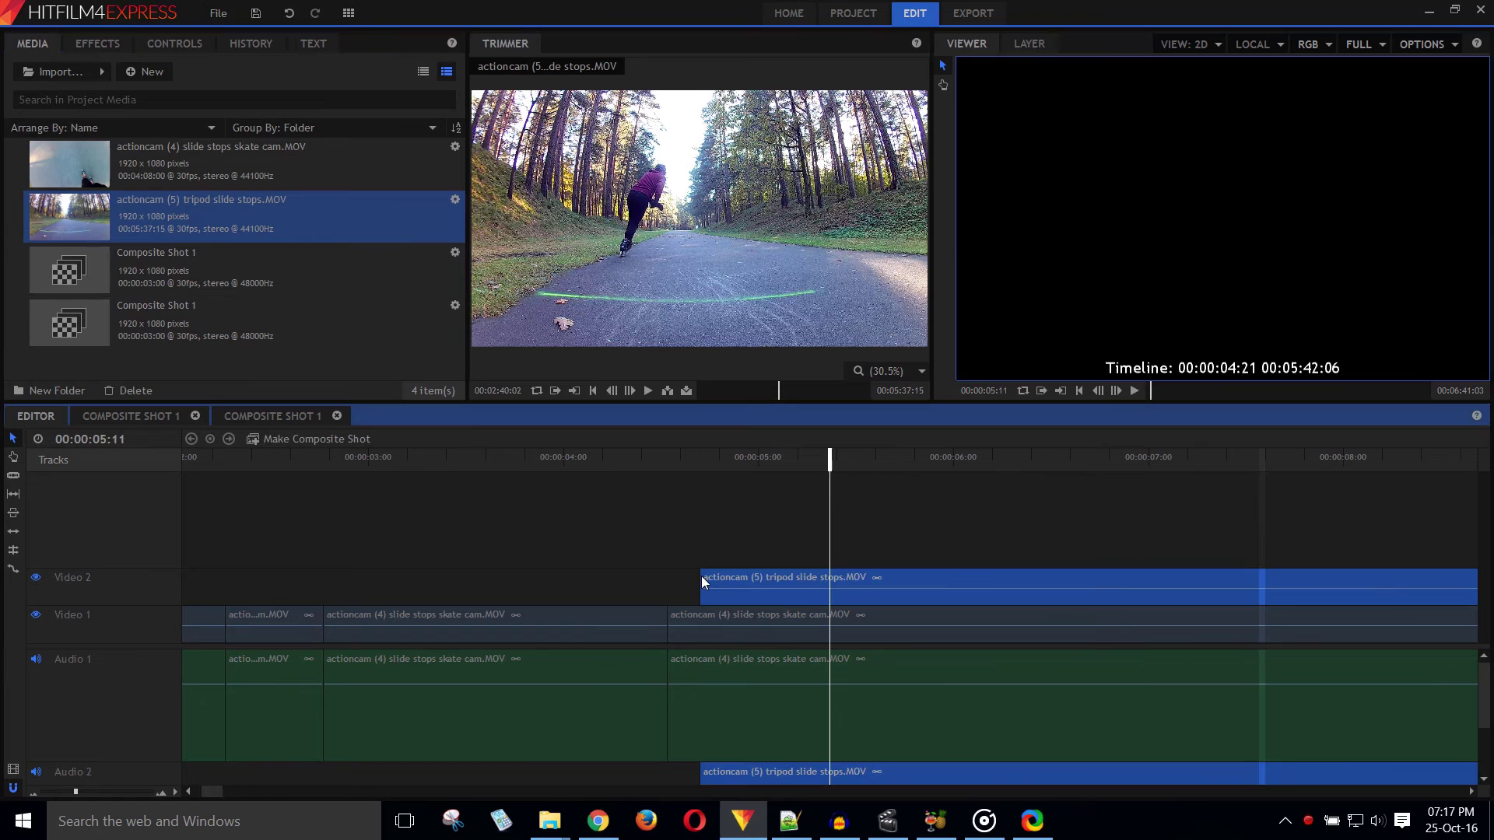
click(165, 45)
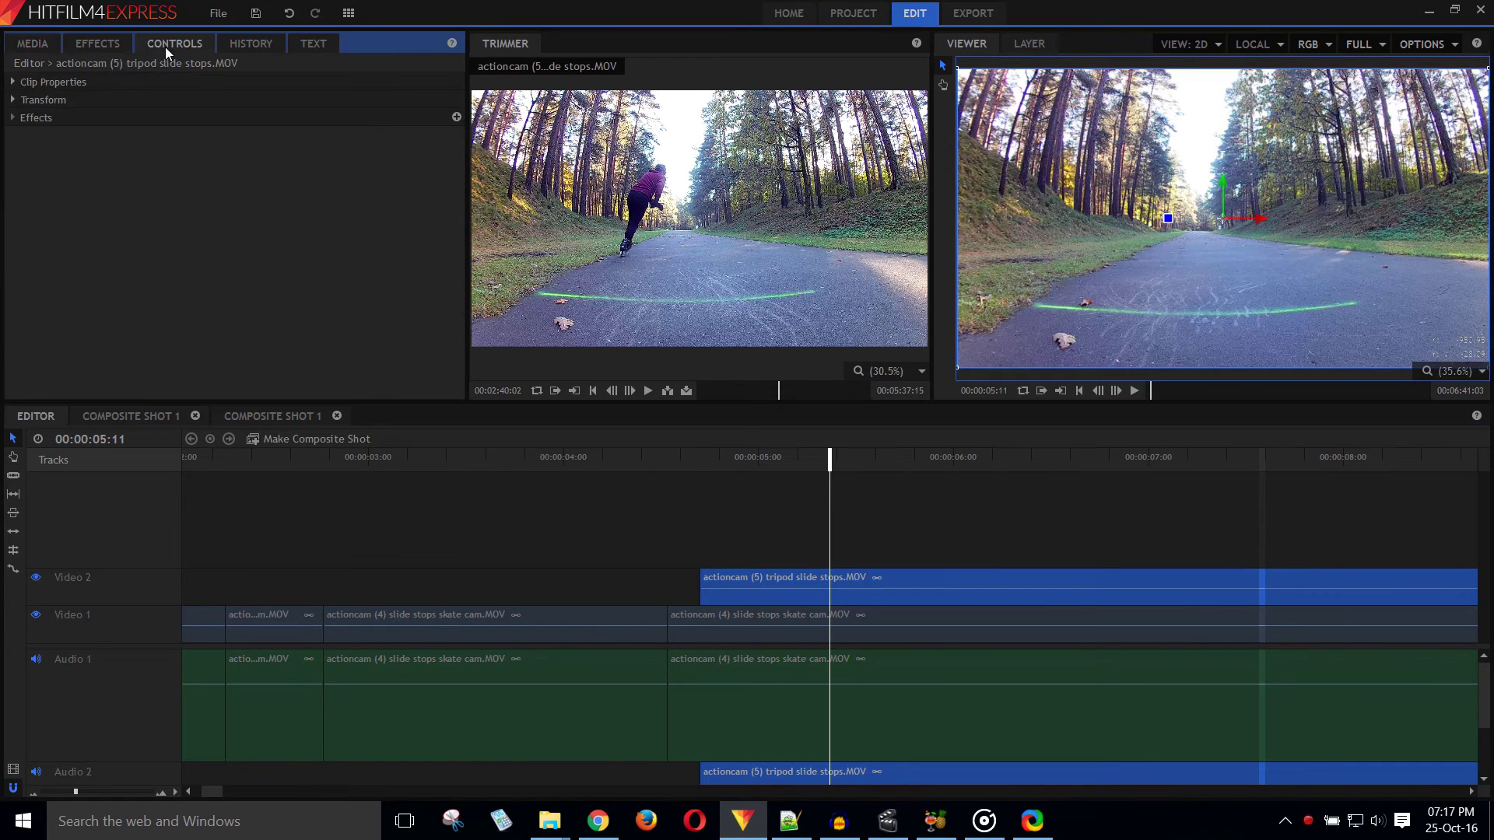
click(12, 81)
click(12, 118)
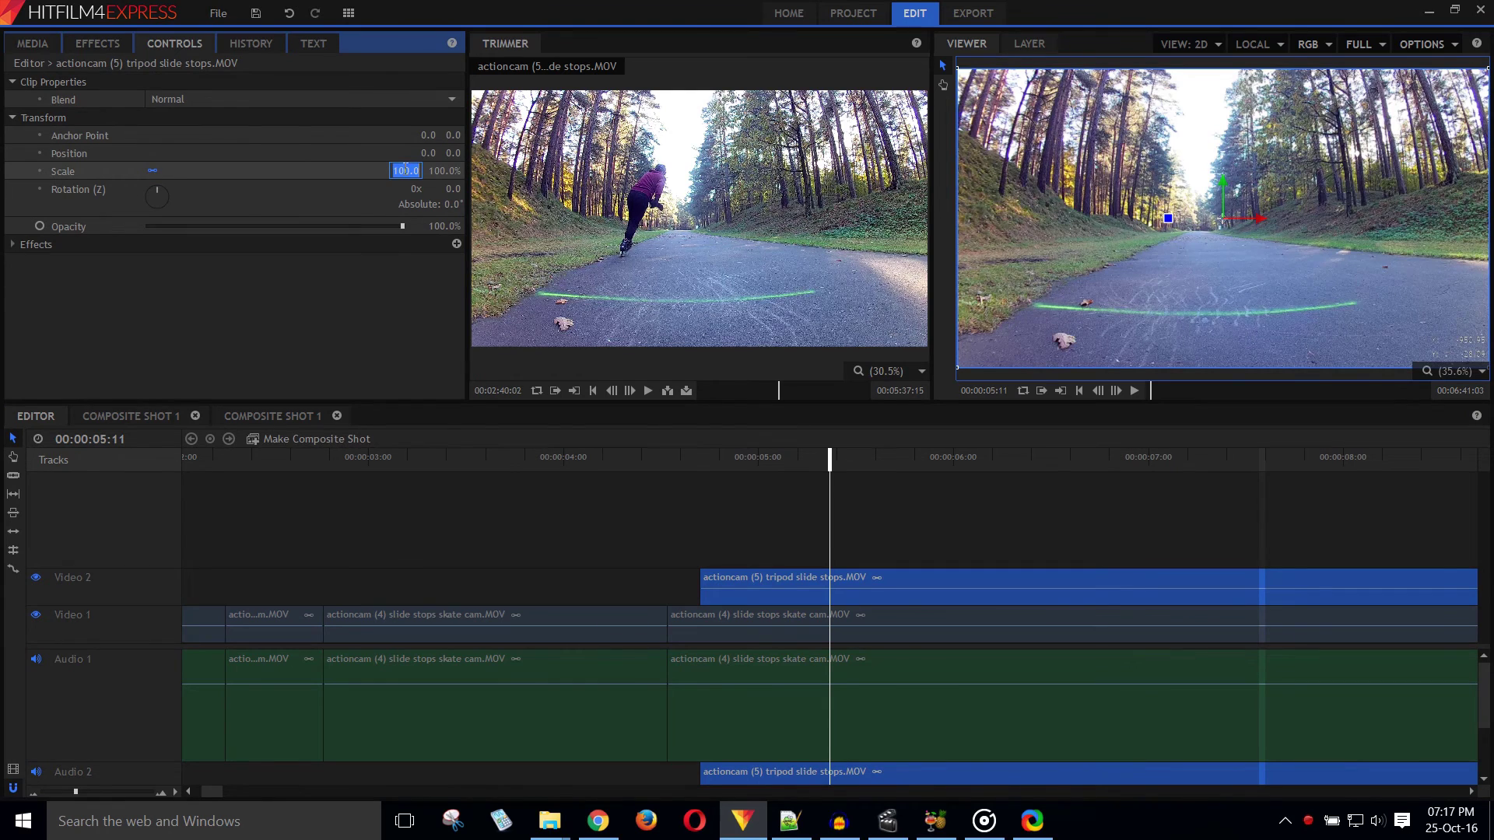
drag(404, 170, 404, 169)
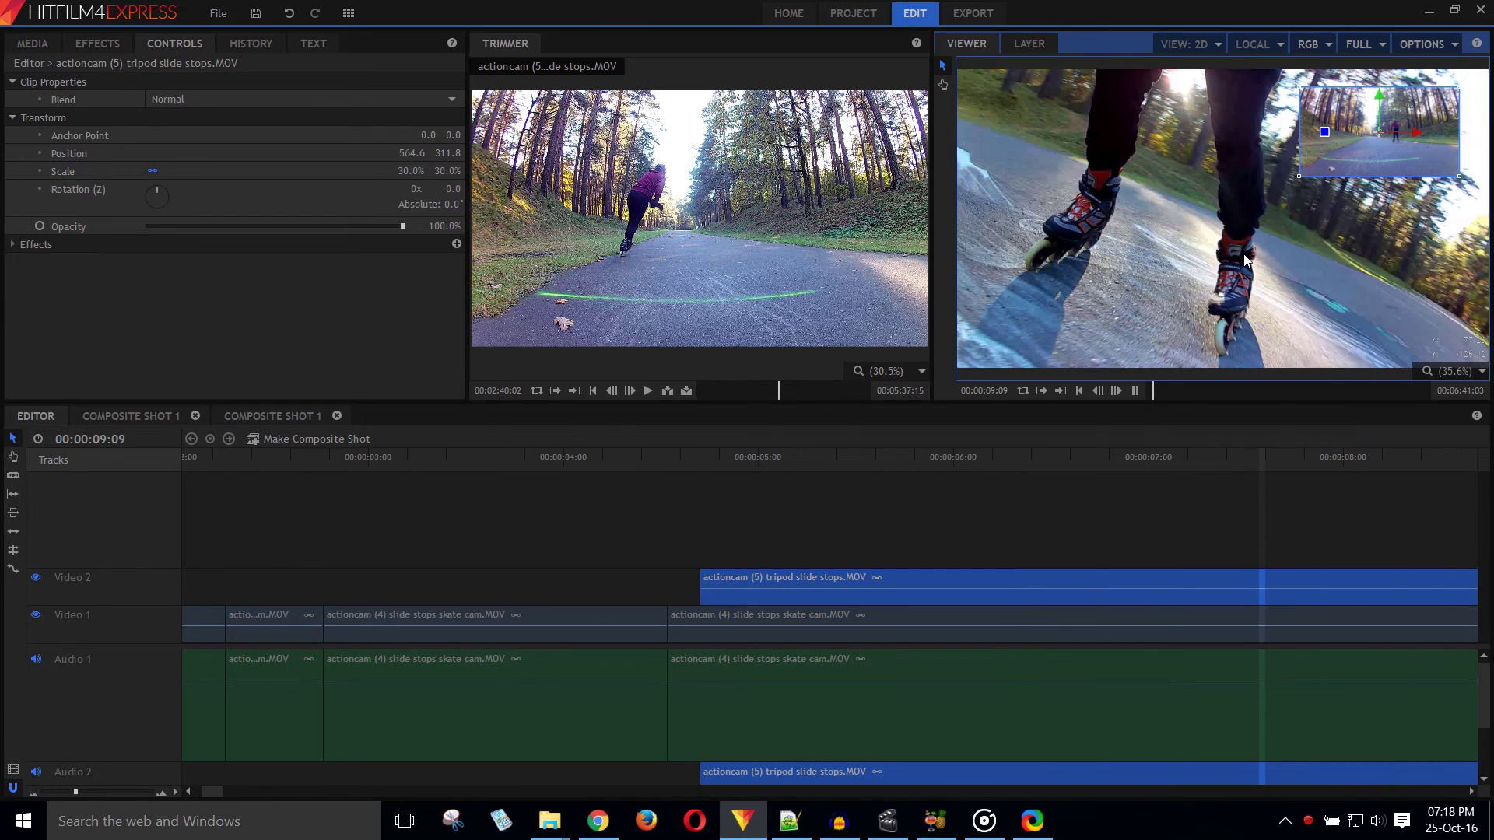
Stop the picture-in-picture preview playback at around 9 seconds
key(space)
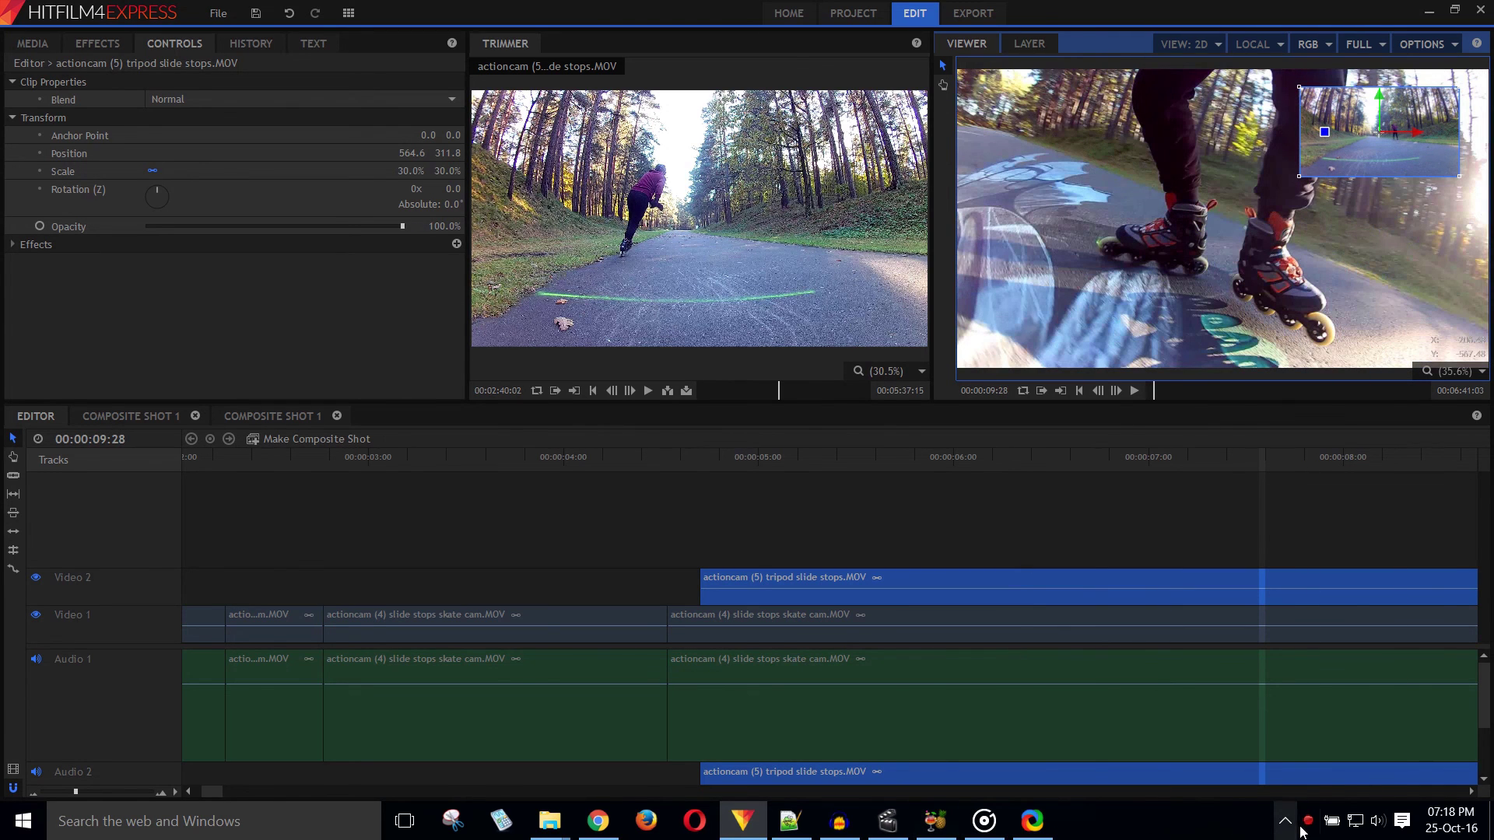